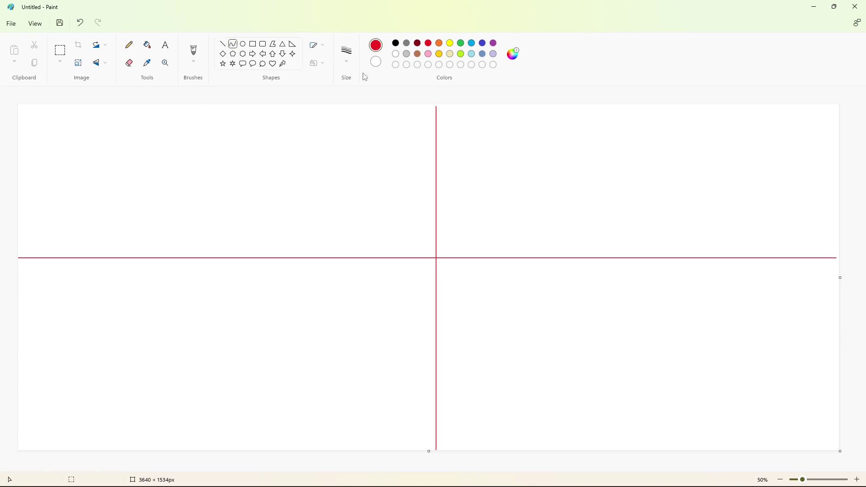
- Draw a black circle with a thick outline, about 207 × 215 px, right of the vertical guide and across the horizontal guide
{"action": "left_click", "coordinate": [346, 56]}
{"action": "left_click", "coordinate": [347, 140]}
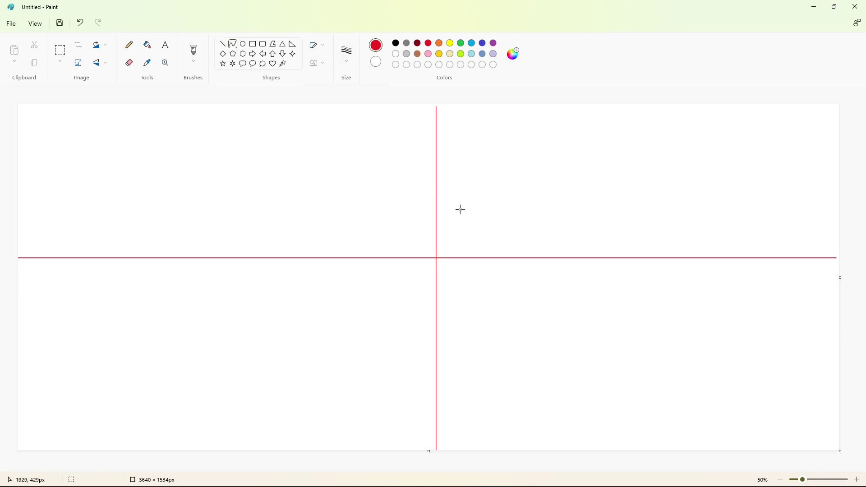
{"action": "left_click", "coordinate": [243, 44]}
{"action": "left_click", "coordinate": [396, 43]}
{"action": "mouse_move", "coordinate": [452, 226]}
{"action": "left_mouse_down"}
{"action": "mouse_move", "coordinate": [499, 273]}
{"action": "mouse_move", "coordinate": [504, 249]}
{"action": "left_mouse_up"}
{"action": "left_click", "coordinate": [524, 250]}
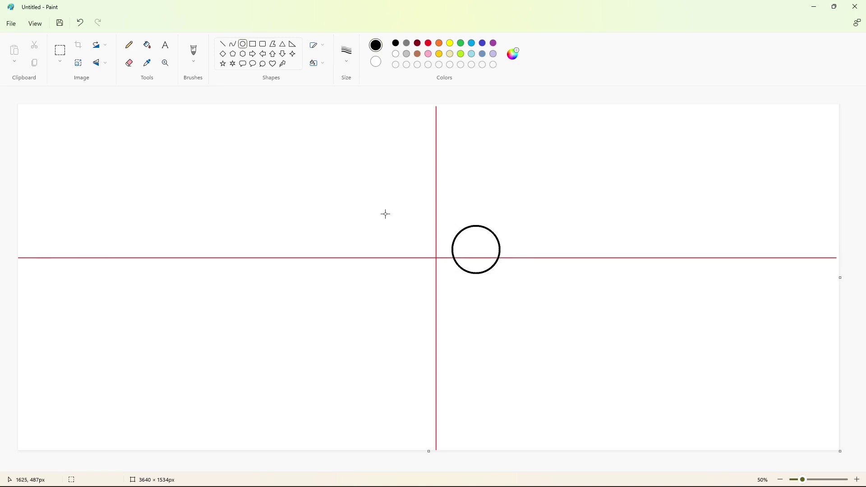
{"action": "key", "text": "ctrl+z"}
{"action": "key", "text": "ctrl+y"}
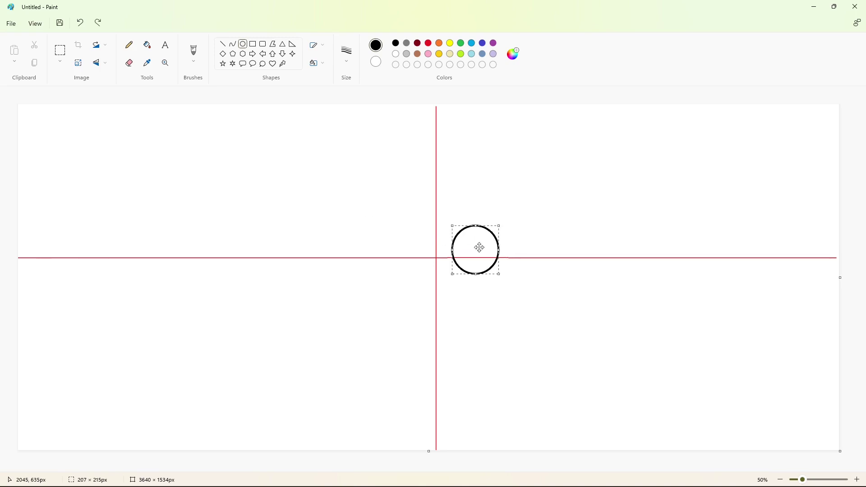
- Park the circle in the canvas's upper-right area and place two copies of it as eyes on either side of the vertical guide
{"action": "left_click_drag", "start_coordinate": [479, 248], "coordinate": [684, 148]}
{"action": "left_click", "coordinate": [60, 50]}
{"action": "left_click_drag", "start_coordinate": [648, 110], "coordinate": [722, 195]}
{"action": "key", "text": "ctrl+c"}
{"action": "key", "text": "ctrl+v"}
{"action": "left_click_drag", "start_coordinate": [44, 146], "coordinate": [471, 252]}
{"action": "left_click", "coordinate": [564, 251]}
{"action": "key", "text": "ctrl+v"}
{"action": "left_click_drag", "start_coordinate": [46, 145], "coordinate": [394, 233]}
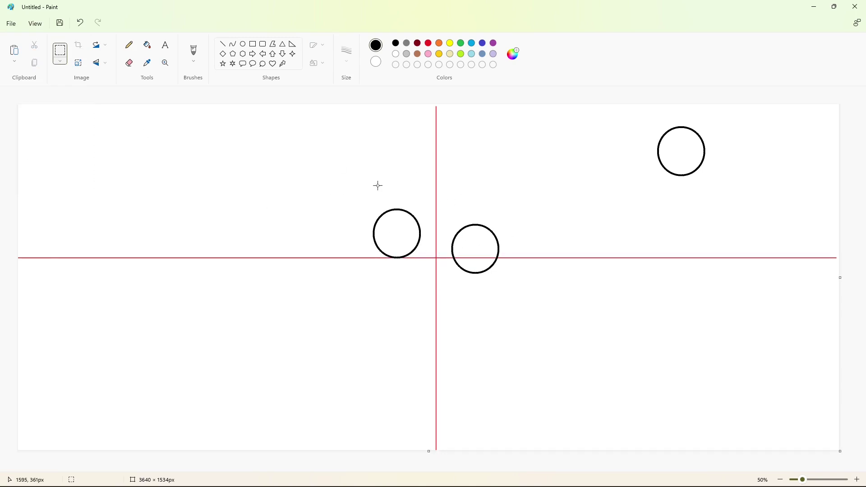
- Draw a small black pupil circle and park it in the blank area beside the large spare circle
{"action": "left_click", "coordinate": [242, 44]}
{"action": "left_click_drag", "start_coordinate": [454, 242], "coordinate": [464, 251]}
{"action": "mouse_move", "coordinate": [463, 252]}
{"action": "left_mouse_down"}
{"action": "mouse_move", "coordinate": [456, 245]}
{"action": "mouse_move", "coordinate": [603, 166]}
{"action": "mouse_move", "coordinate": [632, 189]}
{"action": "left_mouse_up"}
{"action": "left_click", "coordinate": [60, 50]}
{"action": "key", "text": "ctrl+c"}
{"action": "key", "text": "ctrl+v"}
{"action": "left_click_drag", "start_coordinate": [40, 128], "coordinate": [461, 246]}
{"action": "key", "text": "Left"}
{"action": "key", "text": "Left"}
{"action": "key", "text": "Left"}
{"action": "key", "text": "Left"}
{"action": "key", "text": "ctrl+z"}
{"action": "key", "text": "ctrl+z"}
{"action": "key", "text": "ctrl+z"}
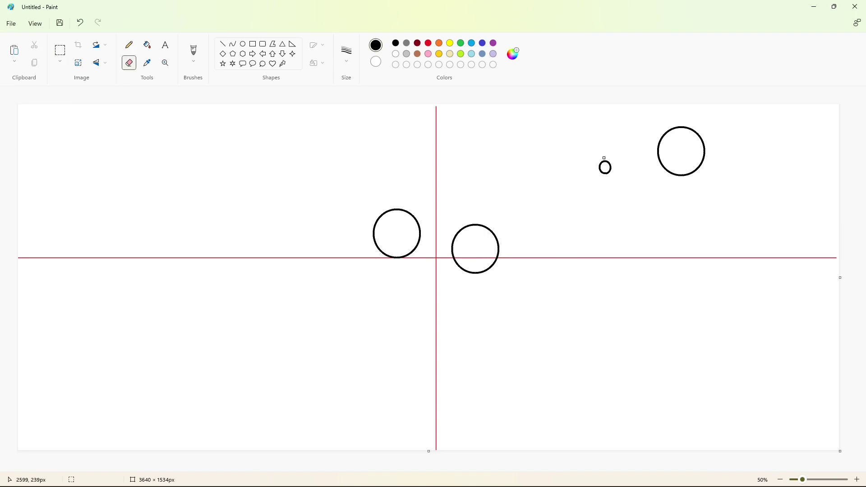
- Erase the left part of the small spare circle and place a copy of the remaining arc at the right eye's left edge
{"action": "left_click", "coordinate": [147, 44]}
{"action": "left_click", "coordinate": [60, 51]}
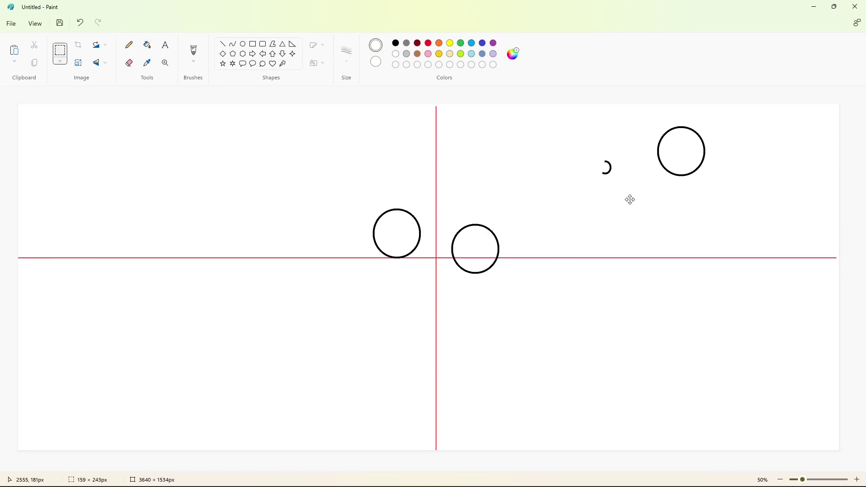
{"action": "key", "text": "ctrl+v"}
{"action": "left_click_drag", "start_coordinate": [28, 126], "coordinate": [454, 243]}
{"action": "key", "text": "Right"}
{"action": "key", "text": "Right"}
{"action": "key", "text": "Right"}
{"action": "key", "text": "Right"}
{"action": "key", "text": "Right"}
{"action": "key", "text": "Right"}
{"action": "key", "text": "Right"}
{"action": "key", "text": "Right"}
{"action": "left_click", "coordinate": [516, 251]}
- Place another copy of the pupil arc at the left edge of the left eye
{"action": "key", "text": "ctrl+v"}
{"action": "left_click_drag", "start_coordinate": [41, 126], "coordinate": [386, 222]}
{"action": "left_click", "coordinate": [445, 239]}
- Close off both pupil arcs with black lines and fill the two pupils with black
{"action": "left_click", "coordinate": [395, 43]}
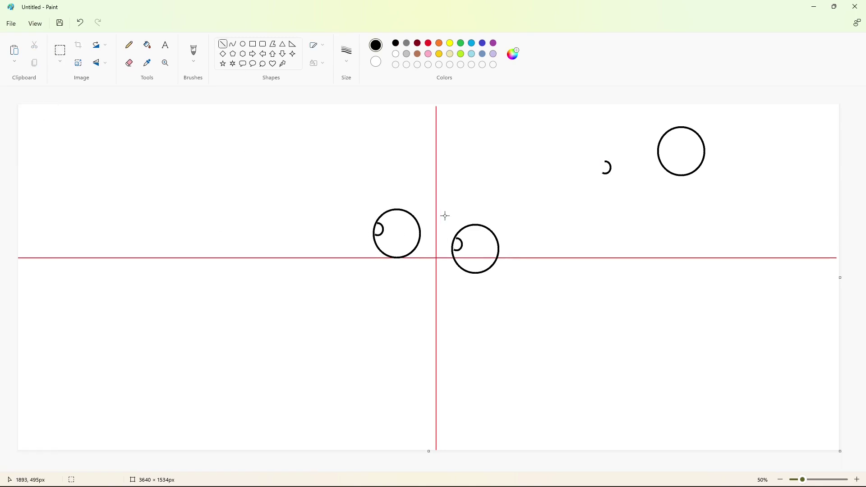
{"action": "left_click", "coordinate": [147, 45]}
{"action": "left_click", "coordinate": [379, 229]}
{"action": "left_click", "coordinate": [462, 243]}
{"action": "key", "text": "ctrl+z"}
{"action": "left_click", "coordinate": [223, 44]}
{"action": "left_click", "coordinate": [147, 45]}
{"action": "left_click", "coordinate": [457, 244]}
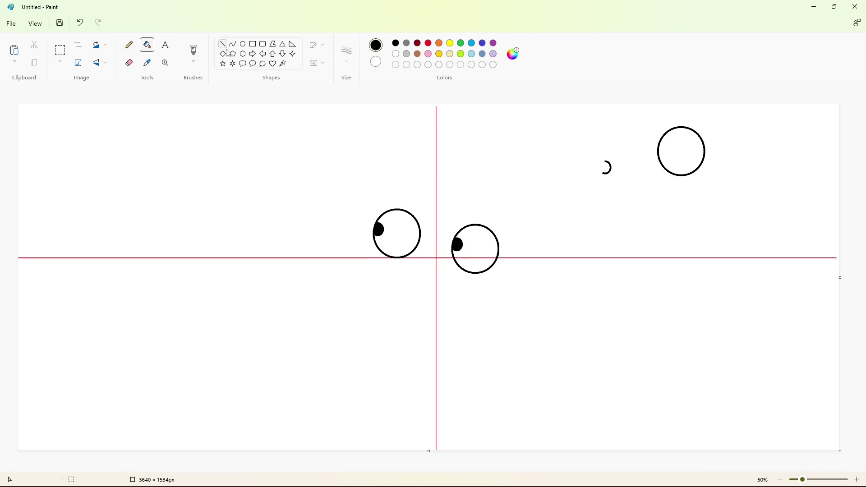
{"action": "left_click", "coordinate": [222, 44]}
{"action": "mouse_move", "coordinate": [516, 234]}
{"action": "left_mouse_down"}
{"action": "mouse_move", "coordinate": [484, 193]}
{"action": "mouse_move", "coordinate": [518, 215]}
{"action": "mouse_move", "coordinate": [453, 246]}
{"action": "mouse_move", "coordinate": [452, 238]}
{"action": "mouse_move", "coordinate": [459, 242]}
{"action": "mouse_move", "coordinate": [445, 258]}
{"action": "left_mouse_up"}
{"action": "left_click_drag", "start_coordinate": [459, 227], "coordinate": [465, 206]}
{"action": "key", "text": "ctrl+z"}
{"action": "key", "text": "ctrl+z"}
{"action": "left_click_drag", "start_coordinate": [515, 233], "coordinate": [473, 199]}
{"action": "mouse_move", "coordinate": [501, 213]}
{"action": "left_mouse_down"}
{"action": "mouse_move", "coordinate": [522, 209]}
{"action": "mouse_move", "coordinate": [493, 185]}
{"action": "left_mouse_up"}
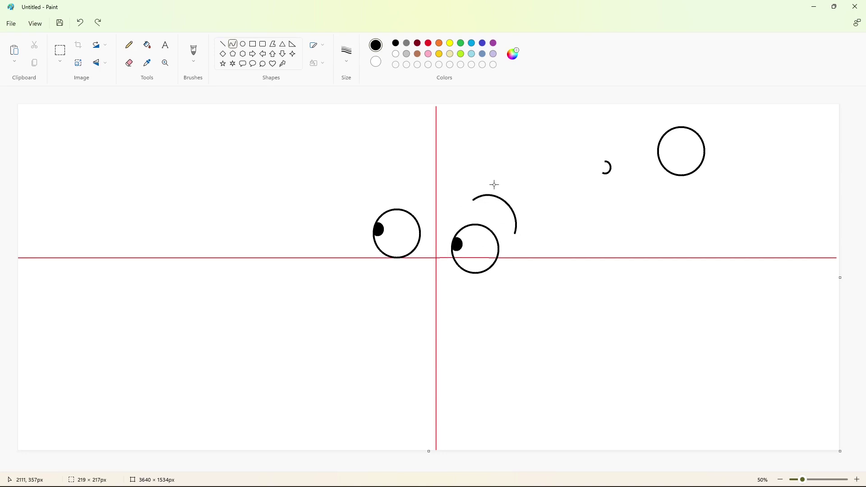
{"action": "key", "text": "ctrl+z"}
- Draw a black arc above the right eye, from its outer side up to the top of the eye socket
{"action": "mouse_move", "coordinate": [515, 234]}
{"action": "left_mouse_down"}
{"action": "mouse_move", "coordinate": [493, 202]}
{"action": "mouse_move", "coordinate": [521, 208]}
{"action": "left_mouse_up"}
{"action": "left_click_drag", "start_coordinate": [518, 206], "coordinate": [445, 258]}
{"action": "left_click_drag", "start_coordinate": [470, 216], "coordinate": [471, 193]}
{"action": "left_click_drag", "start_coordinate": [461, 210], "coordinate": [448, 223]}
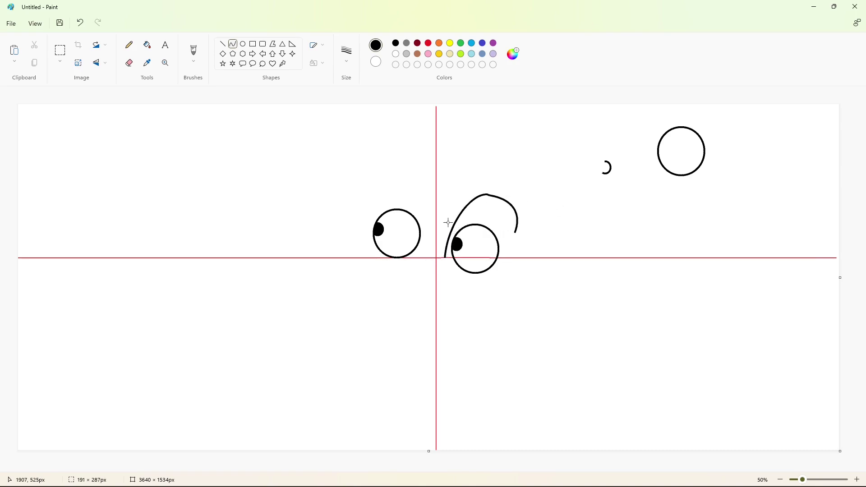
{"action": "mouse_move", "coordinate": [444, 259]}
{"action": "left_mouse_down"}
{"action": "mouse_move", "coordinate": [420, 301]}
{"action": "mouse_move", "coordinate": [446, 263]}
{"action": "mouse_move", "coordinate": [423, 301]}
{"action": "mouse_move", "coordinate": [436, 302]}
{"action": "mouse_move", "coordinate": [446, 278]}
{"action": "mouse_move", "coordinate": [458, 299]}
{"action": "left_mouse_up"}
{"action": "key", "text": "ctrl+z"}
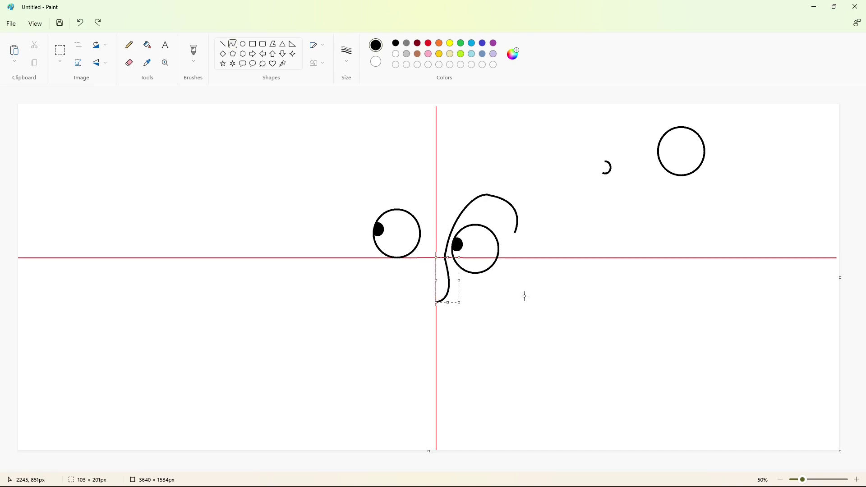
{"action": "key", "text": "ctrl+z"}
{"action": "key", "text": "ctrl+z"}
- Continue the right eye socket with a curve from the top of the arc down to the bridge of the nose
{"action": "left_click_drag", "start_coordinate": [488, 195], "coordinate": [446, 248]}
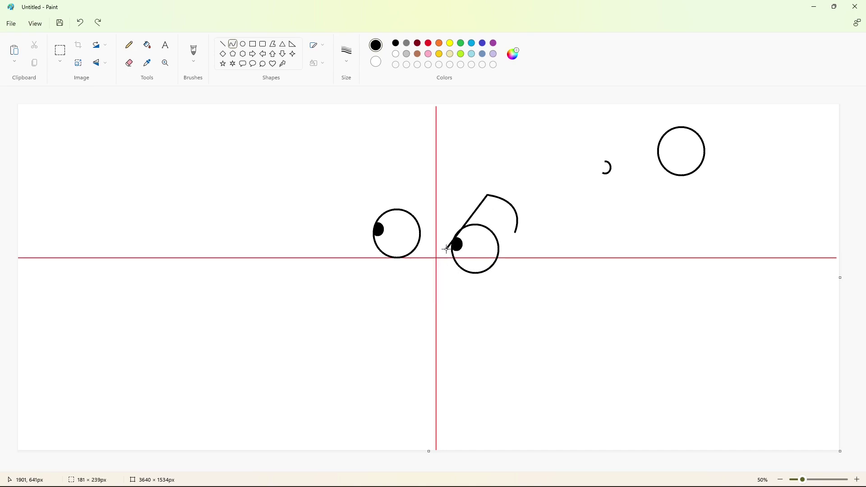
{"action": "left_click_drag", "start_coordinate": [474, 211], "coordinate": [475, 197]}
{"action": "left_click_drag", "start_coordinate": [457, 224], "coordinate": [452, 220]}
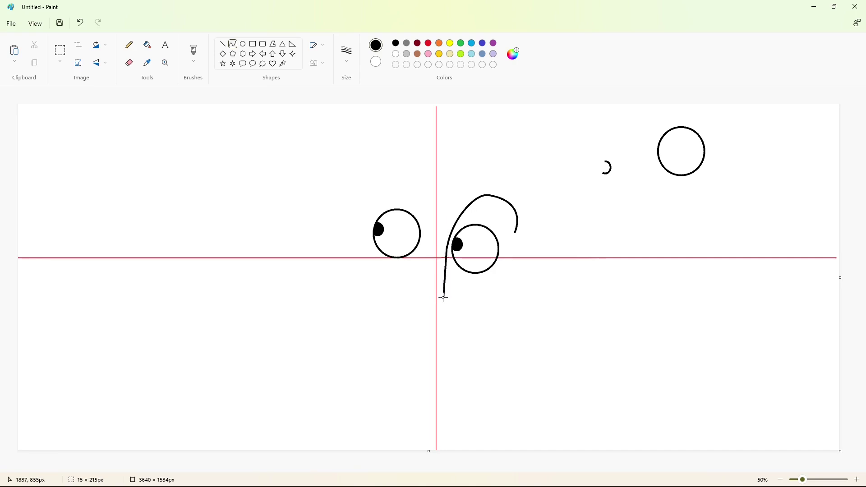
{"action": "mouse_move", "coordinate": [443, 298]}
{"action": "left_mouse_down"}
{"action": "mouse_move", "coordinate": [437, 303]}
{"action": "mouse_move", "coordinate": [453, 294]}
{"action": "left_mouse_up"}
{"action": "left_click", "coordinate": [523, 284]}
{"action": "mouse_move", "coordinate": [447, 313]}
{"action": "left_mouse_down"}
{"action": "mouse_move", "coordinate": [442, 288]}
{"action": "mouse_move", "coordinate": [435, 304]}
{"action": "left_mouse_up"}
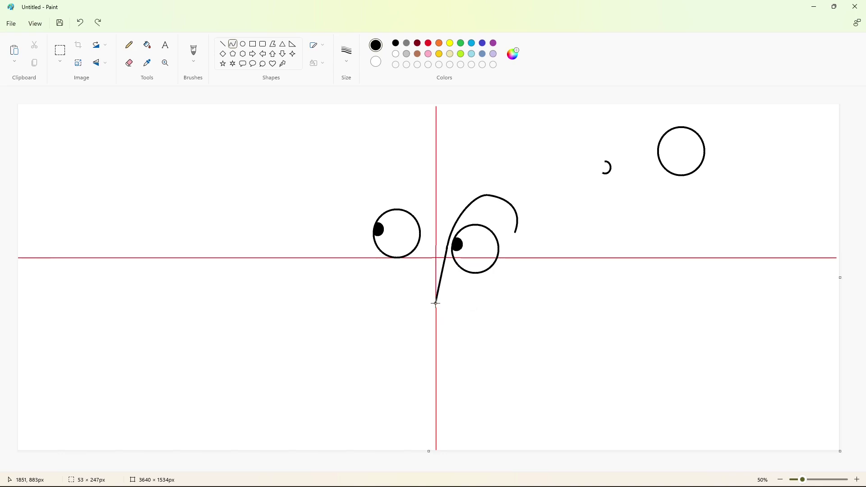
{"action": "left_click_drag", "start_coordinate": [441, 271], "coordinate": [460, 298]}
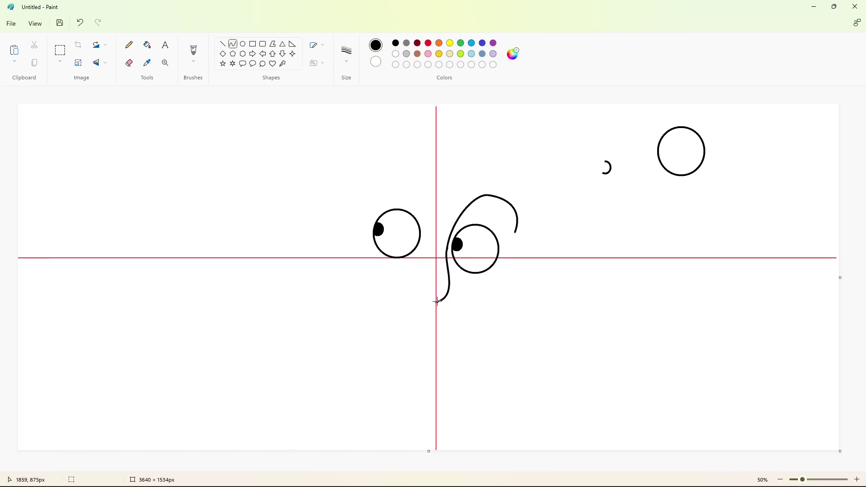
{"action": "mouse_move", "coordinate": [408, 283]}
{"action": "left_mouse_down"}
{"action": "mouse_move", "coordinate": [427, 303]}
{"action": "mouse_move", "coordinate": [411, 306]}
{"action": "left_mouse_up"}
{"action": "mouse_move", "coordinate": [425, 296]}
{"action": "left_mouse_down"}
{"action": "mouse_move", "coordinate": [409, 301]}
{"action": "mouse_move", "coordinate": [449, 283]}
{"action": "left_mouse_up"}
{"action": "key", "text": "ctrl+z"}
{"action": "key", "text": "ctrl+z"}
- Draw the curved side and rounded tip of the nose, and add the rounded left nostril
{"action": "mouse_move", "coordinate": [424, 285]}
{"action": "left_mouse_down"}
{"action": "mouse_move", "coordinate": [412, 303]}
{"action": "mouse_move", "coordinate": [450, 306]}
{"action": "left_mouse_up"}
{"action": "left_click_drag", "start_coordinate": [448, 275], "coordinate": [444, 269]}
{"action": "mouse_move", "coordinate": [414, 268]}
{"action": "left_mouse_down"}
{"action": "mouse_move", "coordinate": [380, 267]}
{"action": "mouse_move", "coordinate": [415, 269]}
{"action": "left_mouse_up"}
{"action": "key", "text": "ctrl+z"}
{"action": "mouse_move", "coordinate": [403, 273]}
{"action": "left_mouse_down"}
{"action": "mouse_move", "coordinate": [381, 276]}
{"action": "mouse_move", "coordinate": [398, 251]}
{"action": "left_mouse_up"}
{"action": "left_click", "coordinate": [510, 303]}
- Draw a rounded right nostril against the side of the nose
{"action": "left_click_drag", "start_coordinate": [446, 273], "coordinate": [448, 290]}
{"action": "mouse_move", "coordinate": [452, 281]}
{"action": "left_mouse_down"}
{"action": "mouse_move", "coordinate": [456, 275]}
{"action": "mouse_move", "coordinate": [470, 290]}
{"action": "left_mouse_up"}
{"action": "left_click", "coordinate": [558, 316]}
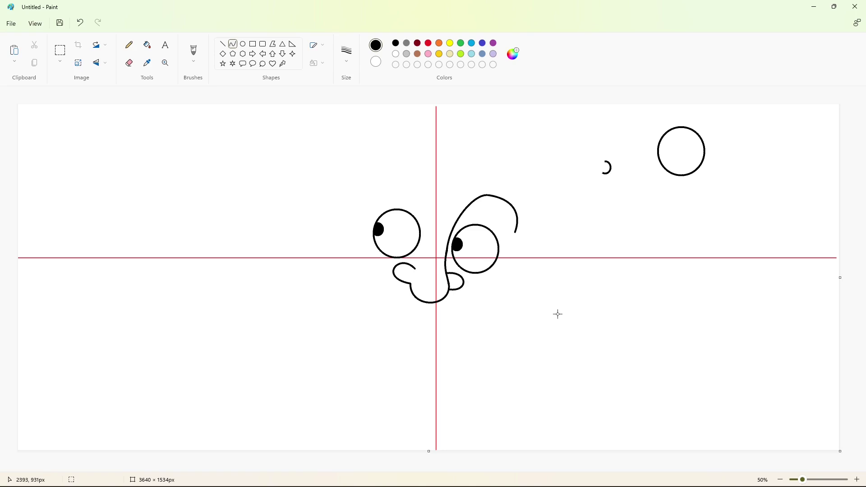
- Draw a smiling mouth curve with small hooked corners below the nose and fill the corners with black
{"action": "mouse_move", "coordinate": [394, 295]}
{"action": "left_mouse_down"}
{"action": "mouse_move", "coordinate": [465, 300]}
{"action": "mouse_move", "coordinate": [437, 313]}
{"action": "mouse_move", "coordinate": [470, 298]}
{"action": "left_mouse_up"}
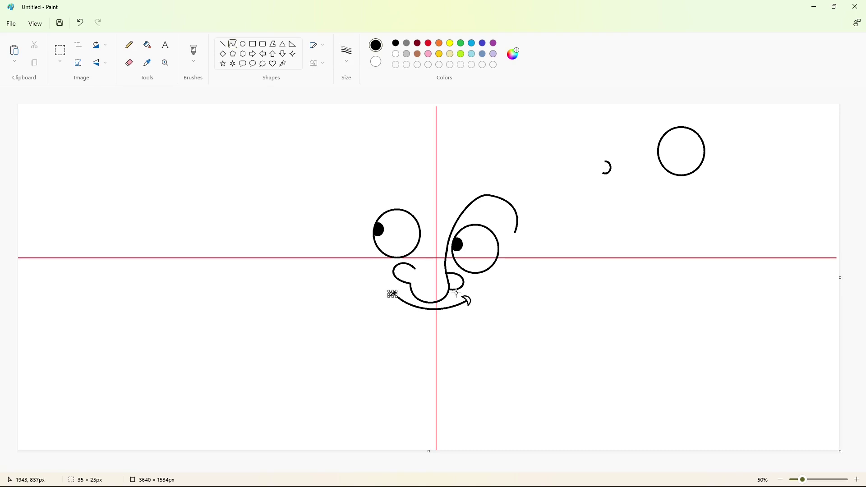
{"action": "left_click", "coordinate": [147, 45]}
{"action": "left_click", "coordinate": [399, 290]}
{"action": "key", "text": "ctrl+z"}
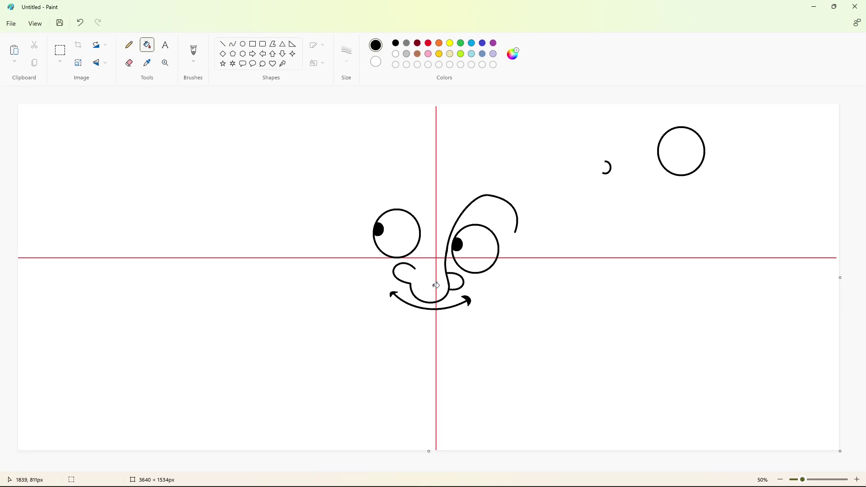
- Draw an arched cheek line across the bottom of the right eye and a rounded cheek outline below the left eye
{"action": "left_click", "coordinate": [234, 46]}
{"action": "mouse_move", "coordinate": [463, 279]}
{"action": "left_mouse_down"}
{"action": "mouse_move", "coordinate": [502, 263]}
{"action": "mouse_move", "coordinate": [473, 264]}
{"action": "left_mouse_up"}
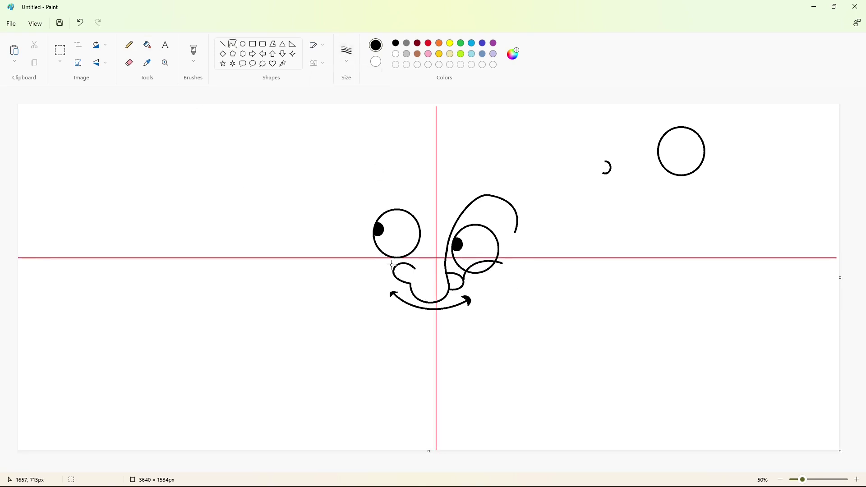
{"action": "mouse_move", "coordinate": [392, 265]}
{"action": "left_mouse_down"}
{"action": "mouse_move", "coordinate": [353, 248]}
{"action": "mouse_move", "coordinate": [367, 223]}
{"action": "mouse_move", "coordinate": [357, 282]}
{"action": "mouse_move", "coordinate": [343, 263]}
{"action": "mouse_move", "coordinate": [386, 319]}
{"action": "left_mouse_up"}
{"action": "left_click", "coordinate": [391, 278]}
{"action": "key", "text": "ctrl+z"}
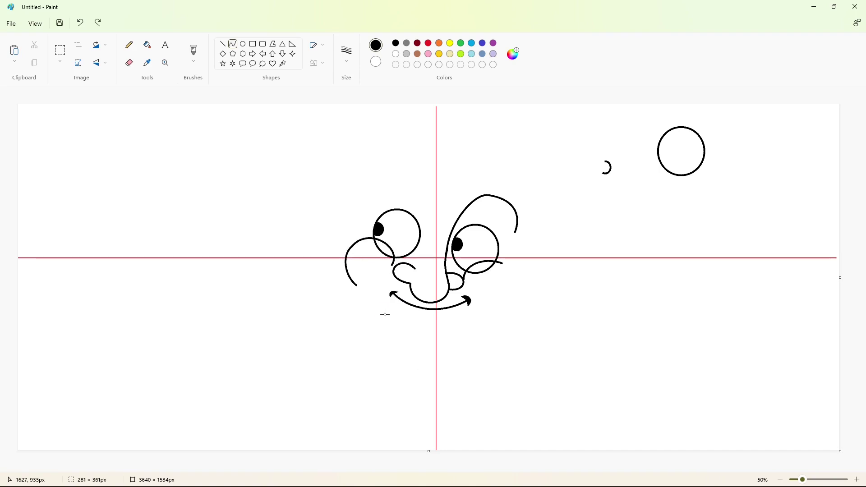
- Draw the left jaw curve down to the neck and the right cheek and jaw curve down to the other side of the neck
{"action": "mouse_move", "coordinate": [354, 248]}
{"action": "left_mouse_down"}
{"action": "mouse_move", "coordinate": [357, 285]}
{"action": "mouse_move", "coordinate": [344, 275]}
{"action": "mouse_move", "coordinate": [422, 367]}
{"action": "mouse_move", "coordinate": [406, 345]}
{"action": "mouse_move", "coordinate": [413, 327]}
{"action": "left_mouse_up"}
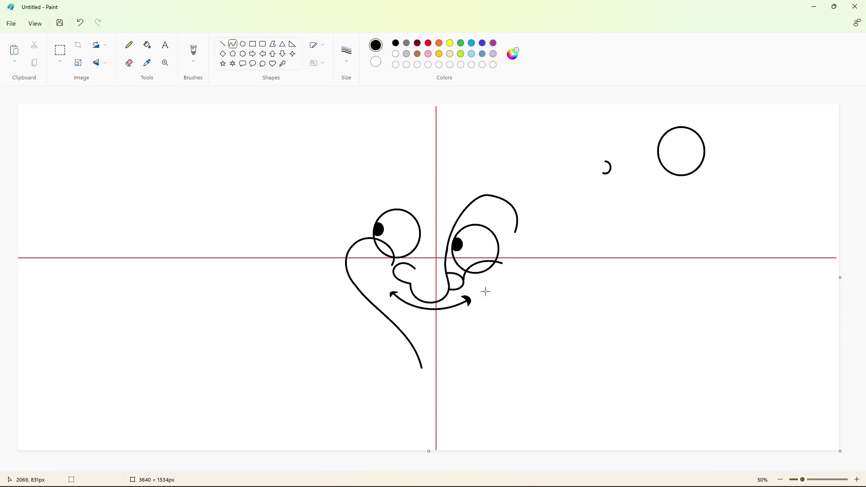
{"action": "left_click_drag", "start_coordinate": [511, 267], "coordinate": [476, 324]}
{"action": "mouse_move", "coordinate": [501, 297]}
{"action": "left_mouse_down"}
{"action": "mouse_move", "coordinate": [512, 319]}
{"action": "mouse_move", "coordinate": [519, 293]}
{"action": "left_mouse_up"}
{"action": "mouse_move", "coordinate": [475, 324]}
{"action": "left_mouse_down"}
{"action": "mouse_move", "coordinate": [445, 366]}
{"action": "mouse_move", "coordinate": [440, 344]}
{"action": "left_mouse_up"}
{"action": "left_click", "coordinate": [572, 344]}
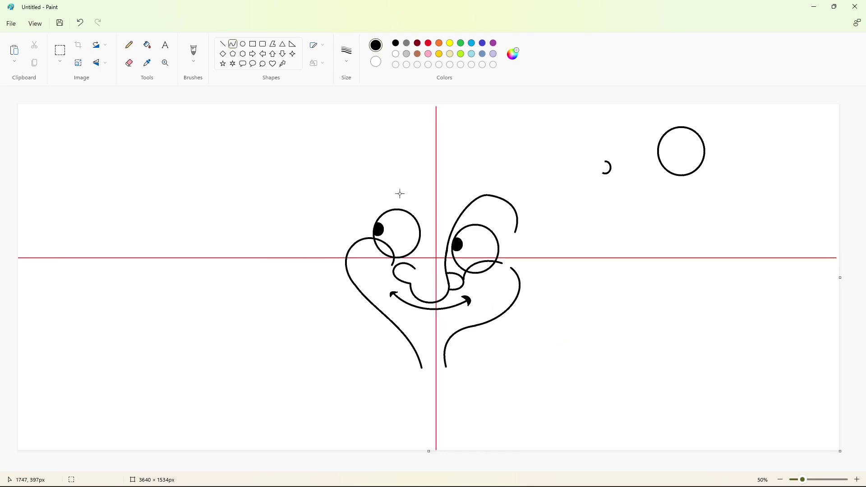
- Draw a thin purple curved outline around the mouth, from the left nostril round to the right nostril
{"action": "left_click", "coordinate": [346, 53]}
{"action": "left_click", "coordinate": [365, 104]}
{"action": "left_click", "coordinate": [494, 42]}
{"action": "mouse_move", "coordinate": [393, 274]}
{"action": "left_mouse_down"}
{"action": "mouse_move", "coordinate": [403, 317]}
{"action": "mouse_move", "coordinate": [379, 294]}
{"action": "mouse_move", "coordinate": [494, 343]}
{"action": "left_mouse_up"}
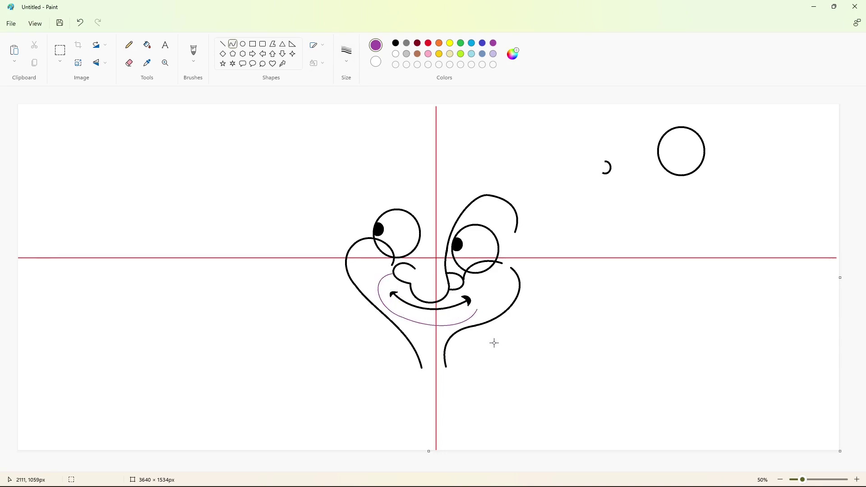
{"action": "mouse_move", "coordinate": [472, 294]}
{"action": "left_mouse_down"}
{"action": "mouse_move", "coordinate": [476, 310]}
{"action": "mouse_move", "coordinate": [465, 283]}
{"action": "left_mouse_up"}
{"action": "left_click", "coordinate": [525, 323]}
{"action": "left_click", "coordinate": [147, 44]}
{"action": "left_click", "coordinate": [403, 284]}
{"action": "left_click", "coordinate": [453, 298]}
{"action": "key", "text": "ctrl+z"}
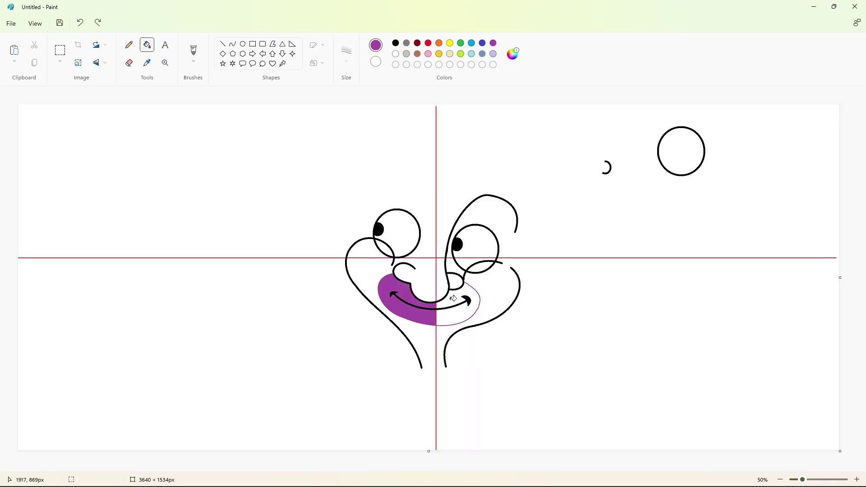
{"action": "key", "text": "ctrl+z"}
- Draw a small purple circle, about 37 × 35 px, at the lower edge of the right eye
{"action": "left_click", "coordinate": [221, 45]}
{"action": "left_click", "coordinate": [396, 54]}
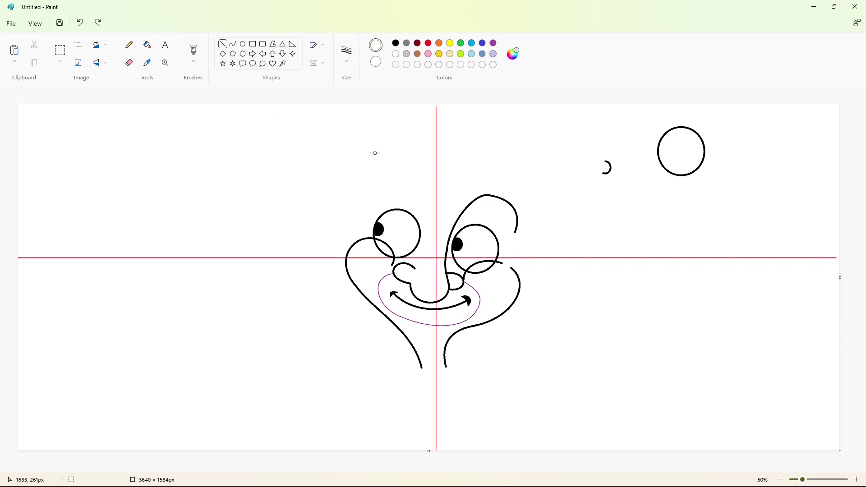
{"action": "left_click", "coordinate": [242, 44]}
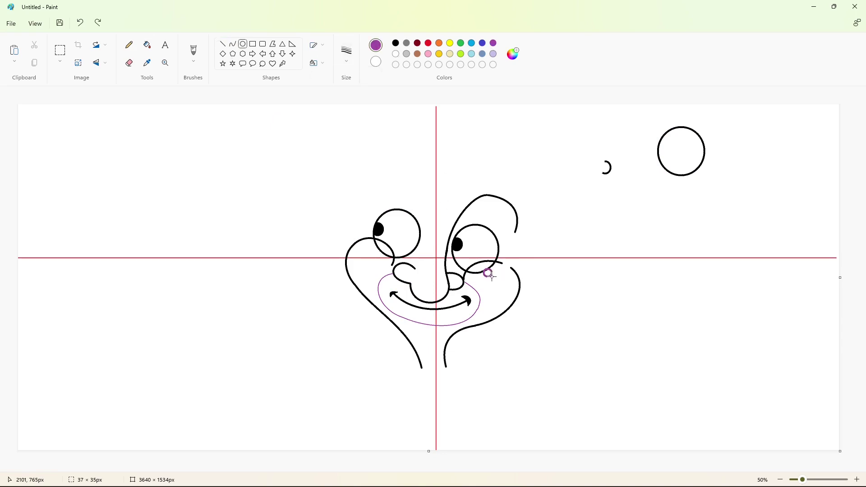
- Draw a black arched curve above the left eye, ending beside the bridge of the nose
{"action": "left_click", "coordinate": [233, 45]}
{"action": "mouse_move", "coordinate": [366, 190]}
{"action": "left_mouse_down"}
{"action": "mouse_move", "coordinate": [426, 220]}
{"action": "mouse_move", "coordinate": [387, 162]}
{"action": "left_mouse_up"}
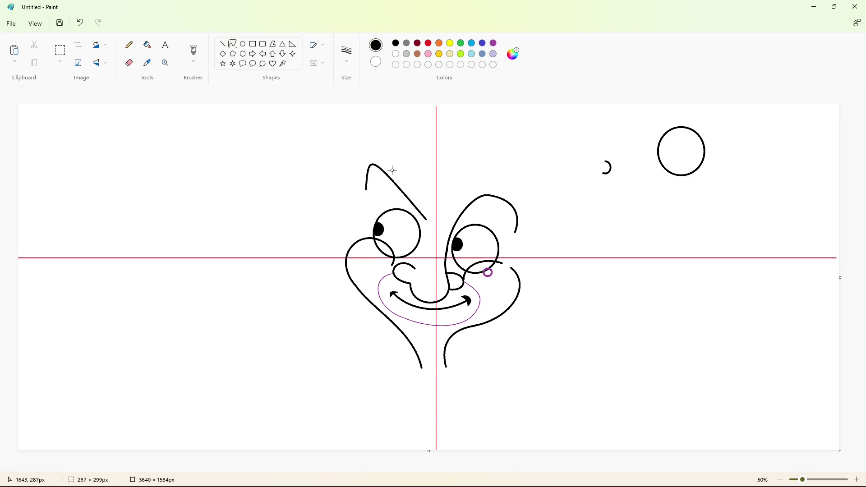
{"action": "left_click", "coordinate": [469, 194]}
- Draw a tilted oval on top of the right eye's arch and fill it with black
{"action": "left_click_drag", "start_coordinate": [490, 195], "coordinate": [501, 208]}
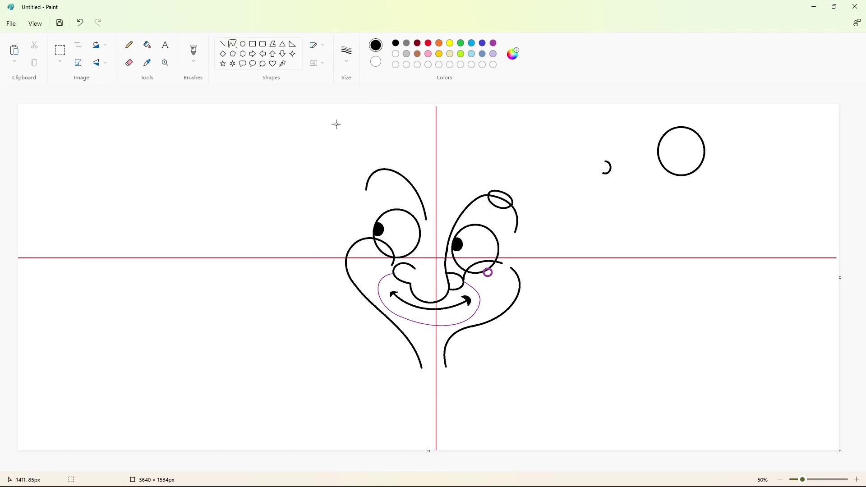
{"action": "left_click", "coordinate": [147, 45]}
{"action": "left_click", "coordinate": [500, 202]}
- Draw a matching oval on top of the left eye's arch and fill it with black
{"action": "left_click", "coordinate": [233, 44]}
{"action": "mouse_move", "coordinate": [377, 170]}
{"action": "left_mouse_down"}
{"action": "mouse_move", "coordinate": [402, 173]}
{"action": "mouse_move", "coordinate": [406, 162]}
{"action": "mouse_move", "coordinate": [377, 178]}
{"action": "left_mouse_up"}
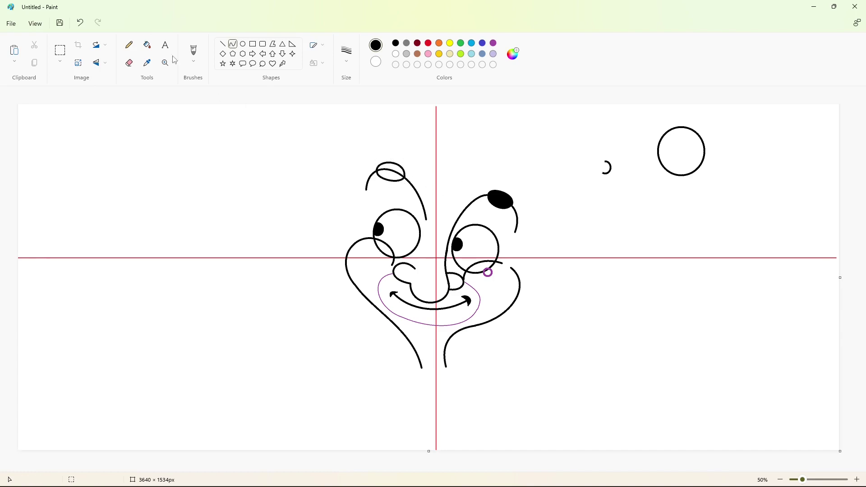
{"action": "left_click", "coordinate": [147, 44]}
{"action": "left_click", "coordinate": [390, 171]}
- Draw two parallel wavy lines across the forehead, just above the two black ovals
{"action": "left_click", "coordinate": [232, 44]}
{"action": "mouse_move", "coordinate": [382, 159]}
{"action": "left_mouse_down"}
{"action": "mouse_move", "coordinate": [435, 191]}
{"action": "mouse_move", "coordinate": [397, 157]}
{"action": "mouse_move", "coordinate": [385, 159]}
{"action": "mouse_move", "coordinate": [435, 191]}
{"action": "mouse_move", "coordinate": [406, 167]}
{"action": "mouse_move", "coordinate": [516, 198]}
{"action": "left_mouse_up"}
{"action": "key", "text": "ctrl+z"}
{"action": "mouse_move", "coordinate": [455, 197]}
{"action": "left_mouse_down"}
{"action": "mouse_move", "coordinate": [440, 193]}
{"action": "mouse_move", "coordinate": [514, 195]}
{"action": "mouse_move", "coordinate": [483, 188]}
{"action": "mouse_move", "coordinate": [489, 172]}
{"action": "mouse_move", "coordinate": [464, 164]}
{"action": "left_mouse_up"}
{"action": "mouse_move", "coordinate": [392, 156]}
{"action": "left_mouse_down"}
{"action": "mouse_move", "coordinate": [447, 189]}
{"action": "mouse_move", "coordinate": [425, 180]}
{"action": "mouse_move", "coordinate": [510, 187]}
{"action": "mouse_move", "coordinate": [462, 191]}
{"action": "mouse_move", "coordinate": [484, 175]}
{"action": "left_mouse_up"}
{"action": "left_click", "coordinate": [546, 249]}
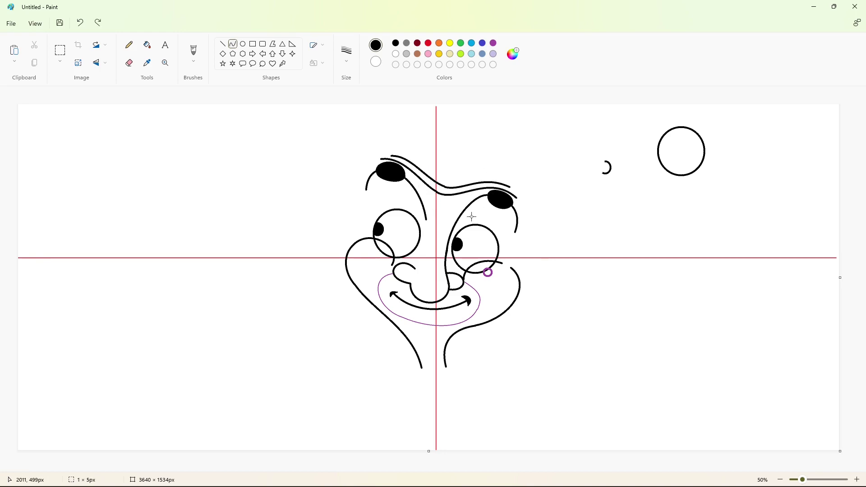
- Draw the hairline across the forehead and down the right side of the face to the cheek
{"action": "mouse_move", "coordinate": [385, 144]}
{"action": "left_mouse_down"}
{"action": "mouse_move", "coordinate": [522, 176]}
{"action": "mouse_move", "coordinate": [525, 230]}
{"action": "left_mouse_up"}
{"action": "left_click_drag", "start_coordinate": [522, 195], "coordinate": [528, 199]}
{"action": "left_click", "coordinate": [588, 243]}
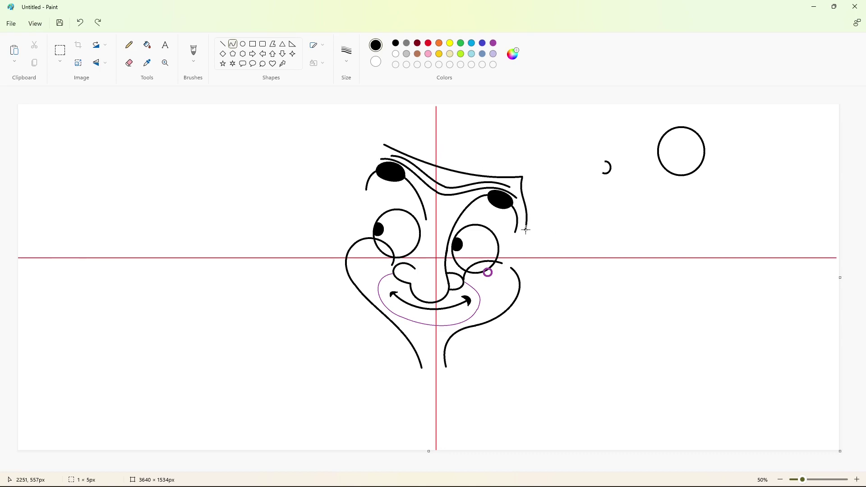
{"action": "mouse_move", "coordinate": [525, 230]}
{"action": "left_mouse_down"}
{"action": "mouse_move", "coordinate": [511, 267]}
{"action": "mouse_move", "coordinate": [508, 249]}
{"action": "mouse_move", "coordinate": [526, 236]}
{"action": "left_mouse_up"}
{"action": "left_click", "coordinate": [576, 264]}
- Draw the hairline down the left side of the face and a long arc for the top of the hair
{"action": "mouse_move", "coordinate": [384, 144]}
{"action": "left_mouse_down"}
{"action": "mouse_move", "coordinate": [356, 183]}
{"action": "mouse_move", "coordinate": [381, 164]}
{"action": "mouse_move", "coordinate": [359, 163]}
{"action": "mouse_move", "coordinate": [359, 238]}
{"action": "mouse_move", "coordinate": [356, 210]}
{"action": "left_mouse_up"}
{"action": "left_click_drag", "start_coordinate": [375, 131], "coordinate": [494, 124]}
{"action": "mouse_move", "coordinate": [534, 169]}
{"action": "left_mouse_down"}
{"action": "mouse_move", "coordinate": [530, 245]}
{"action": "mouse_move", "coordinate": [512, 267]}
{"action": "left_mouse_up"}
{"action": "left_click_drag", "start_coordinate": [536, 203], "coordinate": [563, 189]}
{"action": "left_click_drag", "start_coordinate": [527, 247], "coordinate": [532, 251]}
{"action": "key", "text": "ctrl+z"}
- Draw rounded outer hair curves on the right and left sides, from the ends of the top arc down to the cheeks
{"action": "mouse_move", "coordinate": [534, 171]}
{"action": "left_mouse_down"}
{"action": "mouse_move", "coordinate": [512, 267]}
{"action": "mouse_move", "coordinate": [566, 213]}
{"action": "mouse_move", "coordinate": [534, 228]}
{"action": "mouse_move", "coordinate": [597, 196]}
{"action": "mouse_move", "coordinate": [585, 211]}
{"action": "mouse_move", "coordinate": [554, 205]}
{"action": "mouse_move", "coordinate": [597, 232]}
{"action": "mouse_move", "coordinate": [514, 259]}
{"action": "left_mouse_up"}
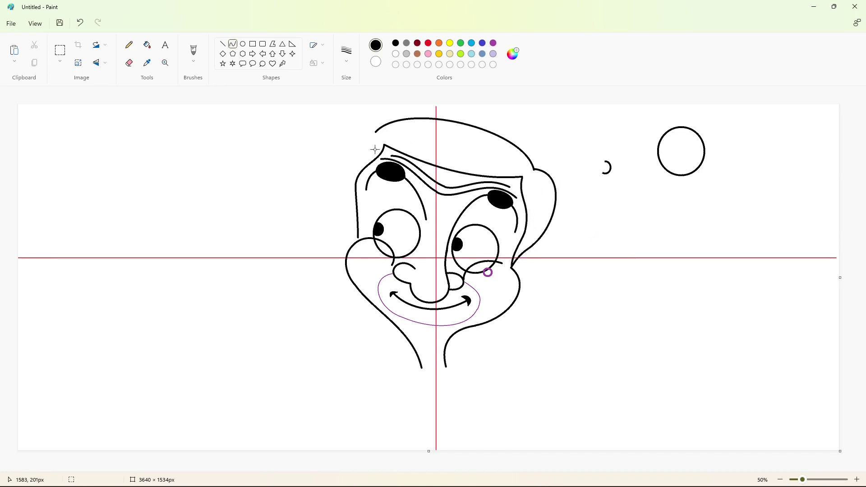
{"action": "left_click_drag", "start_coordinate": [375, 132], "coordinate": [357, 237]}
{"action": "mouse_move", "coordinate": [352, 181]}
{"action": "left_mouse_down"}
{"action": "mouse_move", "coordinate": [323, 110]}
{"action": "mouse_move", "coordinate": [347, 181]}
{"action": "left_mouse_up"}
{"action": "left_click", "coordinate": [506, 236]}
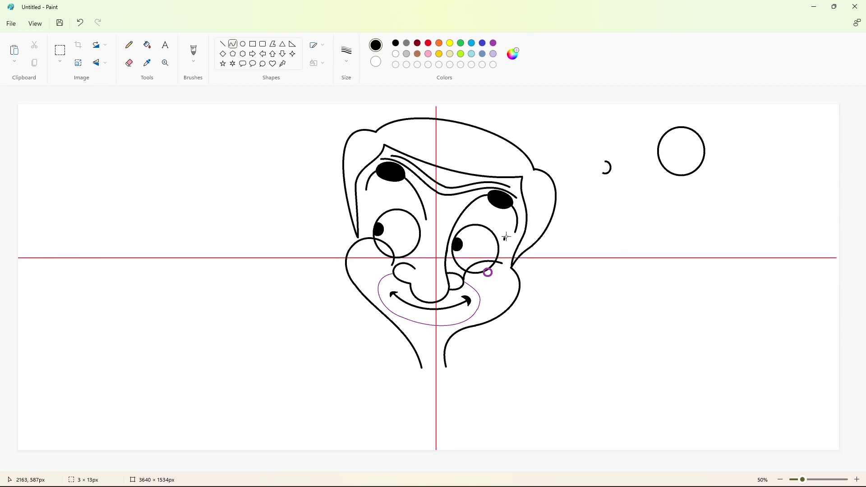
- Draw the outer curve of the ear on the right side of the head, from the hair down to the cheek
{"action": "key", "text": "e"}
{"action": "left_click", "coordinate": [232, 43]}
{"action": "left_click_drag", "start_coordinate": [543, 233], "coordinate": [577, 261]}
{"action": "left_click_drag", "start_coordinate": [526, 287], "coordinate": [520, 293]}
{"action": "left_click_drag", "start_coordinate": [537, 270], "coordinate": [582, 287]}
{"action": "left_click", "coordinate": [623, 306]}
- Draw the inner curves of the right ear and fill the crescent between them with black
{"action": "left_click_drag", "start_coordinate": [520, 265], "coordinate": [519, 283]}
{"action": "left_click_drag", "start_coordinate": [522, 275], "coordinate": [569, 207]}
{"action": "left_click_drag", "start_coordinate": [564, 244], "coordinate": [594, 276]}
{"action": "left_click", "coordinate": [649, 305]}
{"action": "left_click", "coordinate": [221, 46]}
{"action": "mouse_move", "coordinate": [520, 277]}
{"action": "left_mouse_down"}
{"action": "mouse_move", "coordinate": [548, 278]}
{"action": "mouse_move", "coordinate": [559, 237]}
{"action": "mouse_move", "coordinate": [569, 271]}
{"action": "left_mouse_up"}
{"action": "left_click", "coordinate": [233, 44]}
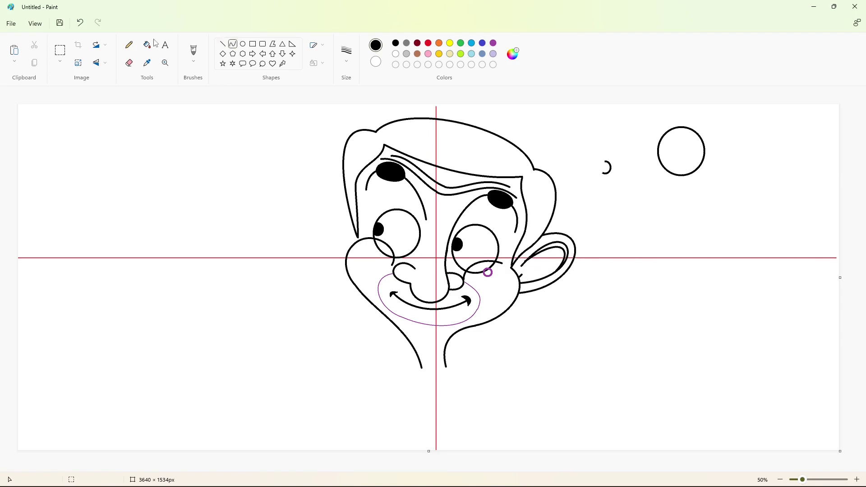
{"action": "left_click", "coordinate": [153, 44]}
{"action": "left_click", "coordinate": [571, 250]}
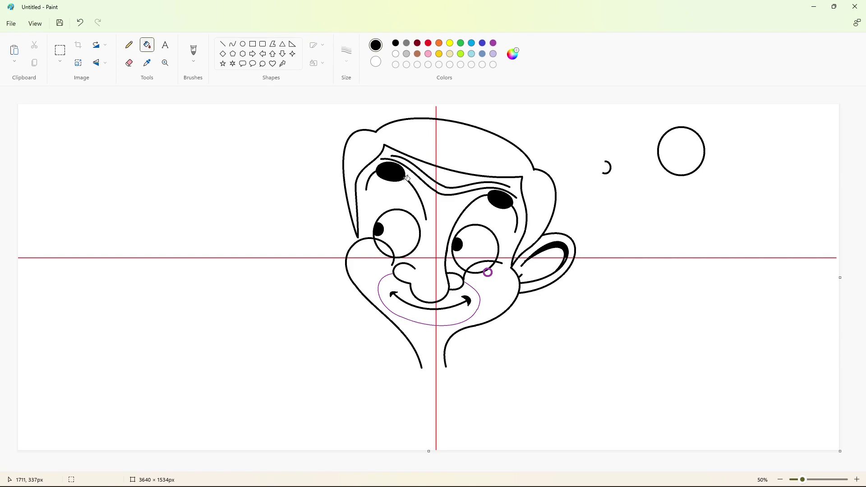
- Draw a teddy bear head with two round ears and an oval nose beside the left of the face
{"action": "left_click", "coordinate": [232, 44]}
{"action": "mouse_move", "coordinate": [285, 220]}
{"action": "left_mouse_down"}
{"action": "mouse_move", "coordinate": [322, 187]}
{"action": "mouse_move", "coordinate": [324, 258]}
{"action": "mouse_move", "coordinate": [333, 217]}
{"action": "mouse_move", "coordinate": [331, 225]}
{"action": "left_mouse_up"}
{"action": "mouse_move", "coordinate": [289, 213]}
{"action": "left_mouse_down"}
{"action": "mouse_move", "coordinate": [285, 226]}
{"action": "mouse_move", "coordinate": [273, 225]}
{"action": "mouse_move", "coordinate": [280, 243]}
{"action": "mouse_move", "coordinate": [302, 244]}
{"action": "mouse_move", "coordinate": [315, 256]}
{"action": "left_mouse_up"}
{"action": "mouse_move", "coordinate": [318, 225]}
{"action": "left_mouse_down"}
{"action": "mouse_move", "coordinate": [326, 222]}
{"action": "mouse_move", "coordinate": [308, 247]}
{"action": "mouse_move", "coordinate": [330, 218]}
{"action": "mouse_move", "coordinate": [336, 228]}
{"action": "left_mouse_up"}
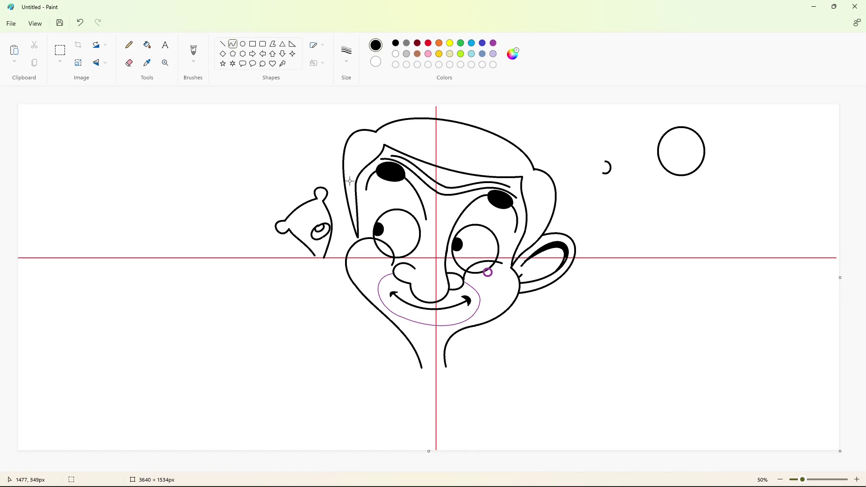
- Fill the bear's nose with black, leaving a white highlight, and add two short lines above it as eyes
{"action": "left_click", "coordinate": [223, 43]}
{"action": "left_click", "coordinate": [147, 44]}
{"action": "left_click", "coordinate": [320, 231]}
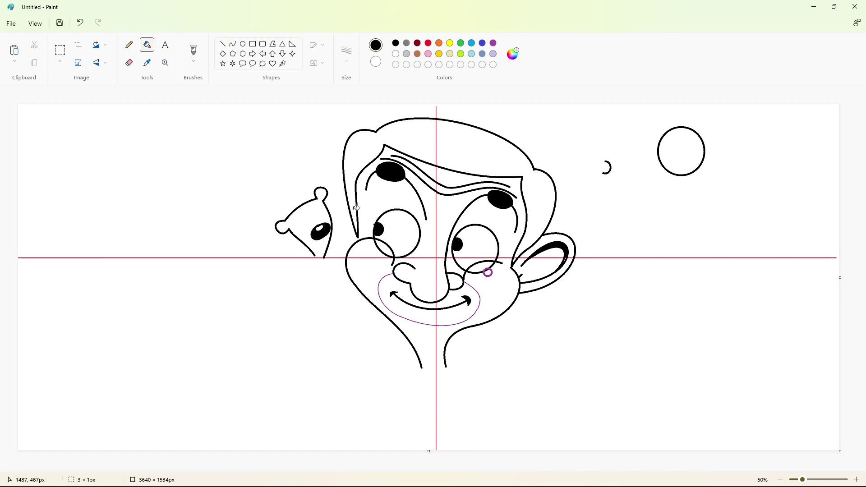
{"action": "left_click", "coordinate": [223, 44]}
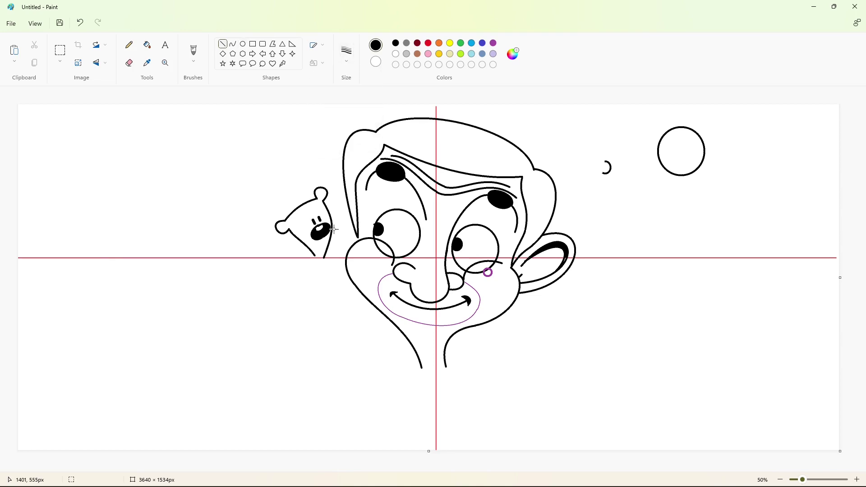
{"action": "left_click_drag", "start_coordinate": [326, 268], "coordinate": [286, 276]}
{"action": "key", "text": "ctrl+z"}
- Draw the curled hand gripping the bear below its head, and the bear's bent arm with its paw
{"action": "left_click", "coordinate": [233, 43]}
{"action": "mouse_move", "coordinate": [326, 269]}
{"action": "left_mouse_down"}
{"action": "mouse_move", "coordinate": [299, 265]}
{"action": "mouse_move", "coordinate": [311, 252]}
{"action": "mouse_move", "coordinate": [304, 248]}
{"action": "mouse_move", "coordinate": [298, 285]}
{"action": "mouse_move", "coordinate": [290, 286]}
{"action": "mouse_move", "coordinate": [322, 296]}
{"action": "mouse_move", "coordinate": [315, 278]}
{"action": "mouse_move", "coordinate": [323, 290]}
{"action": "mouse_move", "coordinate": [315, 280]}
{"action": "mouse_move", "coordinate": [325, 267]}
{"action": "mouse_move", "coordinate": [317, 274]}
{"action": "mouse_move", "coordinate": [289, 244]}
{"action": "mouse_move", "coordinate": [189, 255]}
{"action": "mouse_move", "coordinate": [269, 270]}
{"action": "left_mouse_up"}
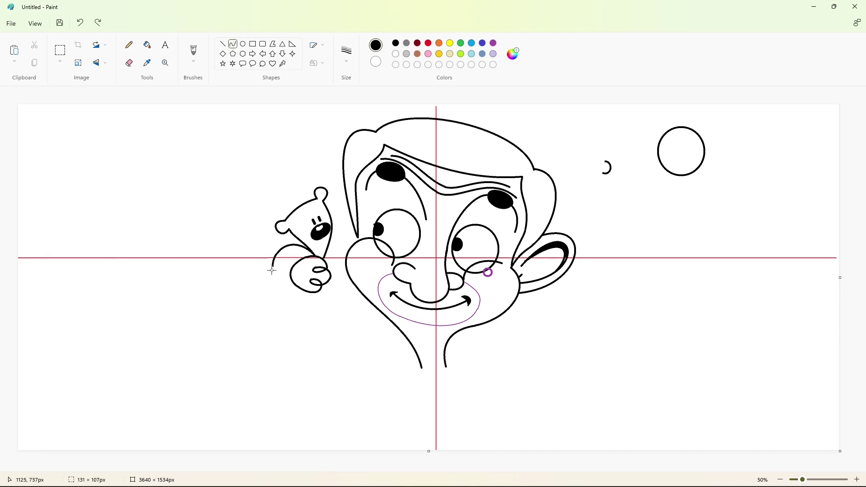
{"action": "mouse_move", "coordinate": [302, 259]}
{"action": "left_mouse_down"}
{"action": "mouse_move", "coordinate": [271, 278]}
{"action": "mouse_move", "coordinate": [277, 266]}
{"action": "mouse_move", "coordinate": [267, 288]}
{"action": "mouse_move", "coordinate": [287, 254]}
{"action": "mouse_move", "coordinate": [279, 268]}
{"action": "mouse_move", "coordinate": [273, 258]}
{"action": "left_mouse_up"}
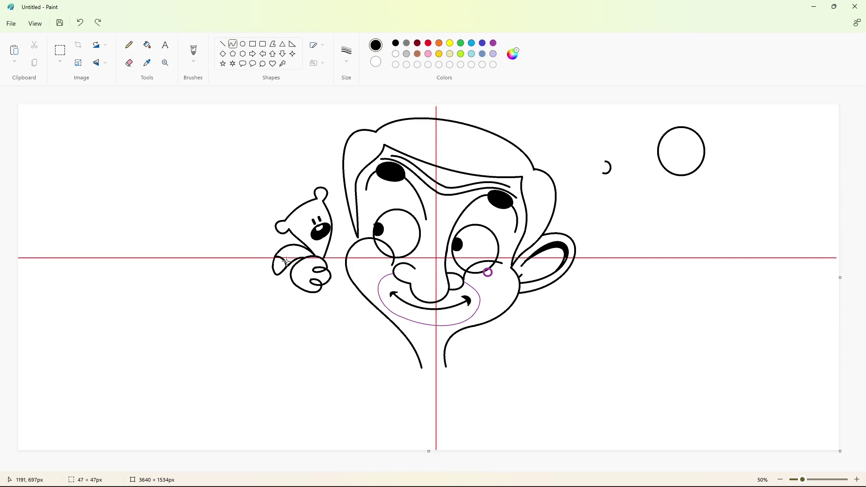
- Draw the bear's lower body and two rounded legs with a curved line across each foot
{"action": "mouse_move", "coordinate": [296, 289]}
{"action": "left_mouse_down"}
{"action": "mouse_move", "coordinate": [294, 343]}
{"action": "mouse_move", "coordinate": [282, 339]}
{"action": "mouse_move", "coordinate": [293, 344]}
{"action": "mouse_move", "coordinate": [303, 302]}
{"action": "mouse_move", "coordinate": [312, 316]}
{"action": "mouse_move", "coordinate": [333, 289]}
{"action": "mouse_move", "coordinate": [329, 266]}
{"action": "left_mouse_up"}
{"action": "left_click_drag", "start_coordinate": [318, 311], "coordinate": [348, 286]}
{"action": "key", "text": "ctrl+z"}
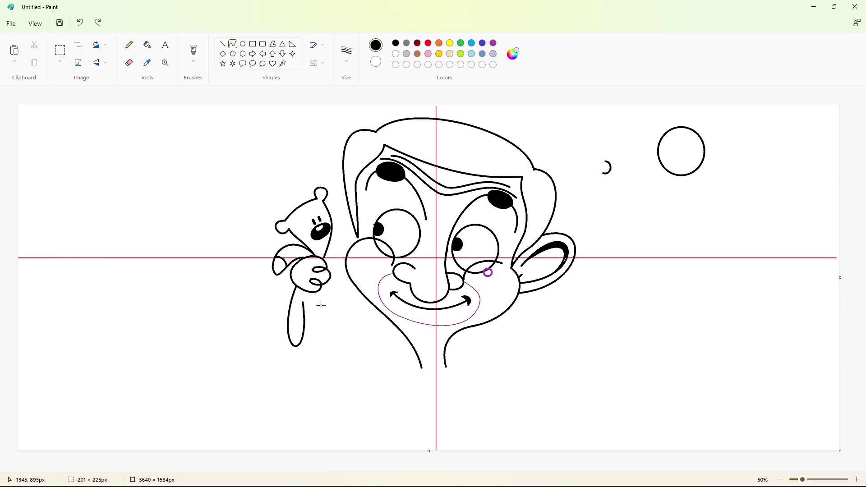
{"action": "mouse_move", "coordinate": [305, 310]}
{"action": "left_mouse_down"}
{"action": "mouse_move", "coordinate": [331, 276]}
{"action": "mouse_move", "coordinate": [323, 310]}
{"action": "mouse_move", "coordinate": [332, 309]}
{"action": "mouse_move", "coordinate": [319, 313]}
{"action": "mouse_move", "coordinate": [315, 337]}
{"action": "mouse_move", "coordinate": [322, 351]}
{"action": "left_mouse_up"}
{"action": "key", "text": "ctrl+z"}
{"action": "mouse_move", "coordinate": [318, 336]}
{"action": "left_mouse_down"}
{"action": "mouse_move", "coordinate": [315, 345]}
{"action": "mouse_move", "coordinate": [330, 310]}
{"action": "mouse_move", "coordinate": [333, 330]}
{"action": "mouse_move", "coordinate": [297, 333]}
{"action": "mouse_move", "coordinate": [323, 342]}
{"action": "left_mouse_up"}
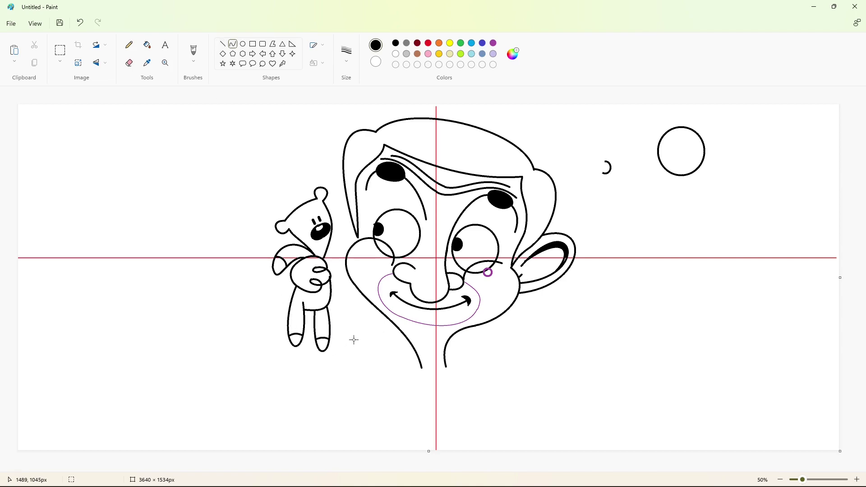
- Draw two long curves from the bear to the neck for the raised arm, plus a curve along the bear's side
{"action": "left_click_drag", "start_coordinate": [304, 310], "coordinate": [405, 381]}
{"action": "left_click_drag", "start_coordinate": [360, 356], "coordinate": [356, 361]}
{"action": "left_click", "coordinate": [332, 417]}
{"action": "key", "text": "ctrl+z"}
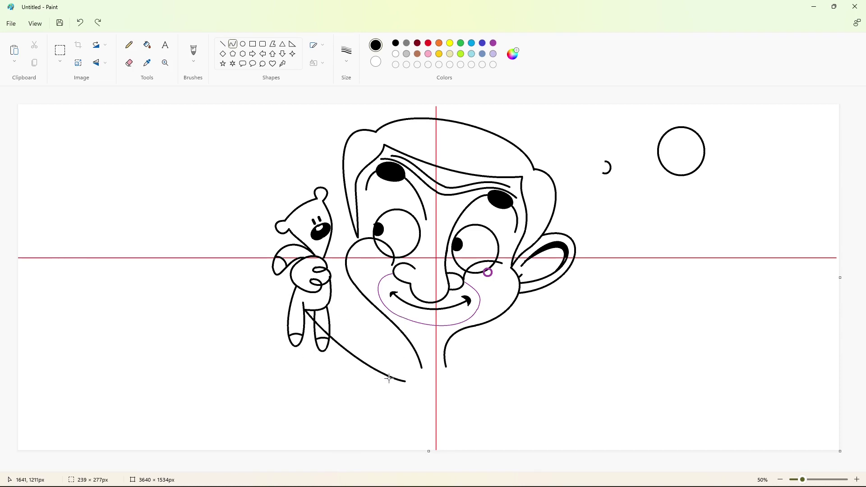
{"action": "left_click_drag", "start_coordinate": [328, 307], "coordinate": [422, 369]}
{"action": "left_click_drag", "start_coordinate": [377, 343], "coordinate": [390, 359]}
{"action": "left_click", "coordinate": [389, 359]}
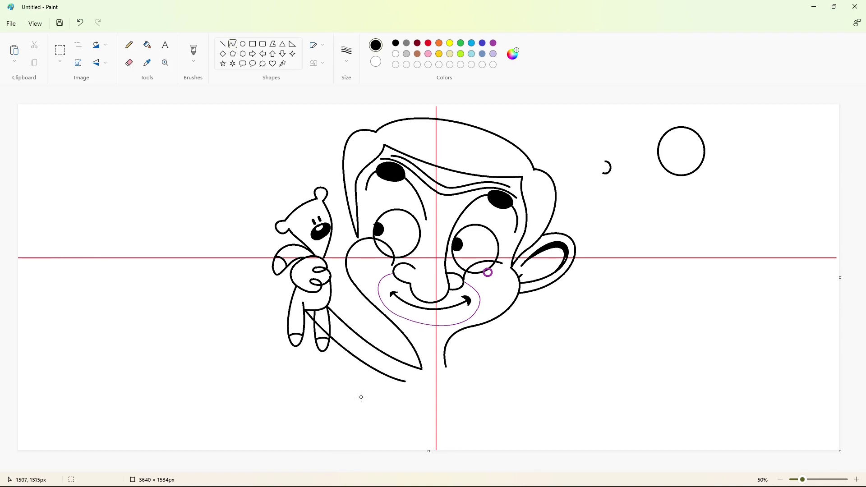
{"action": "mouse_move", "coordinate": [326, 260]}
{"action": "left_mouse_down"}
{"action": "mouse_move", "coordinate": [336, 314]}
{"action": "mouse_move", "coordinate": [334, 293]}
{"action": "left_mouse_up"}
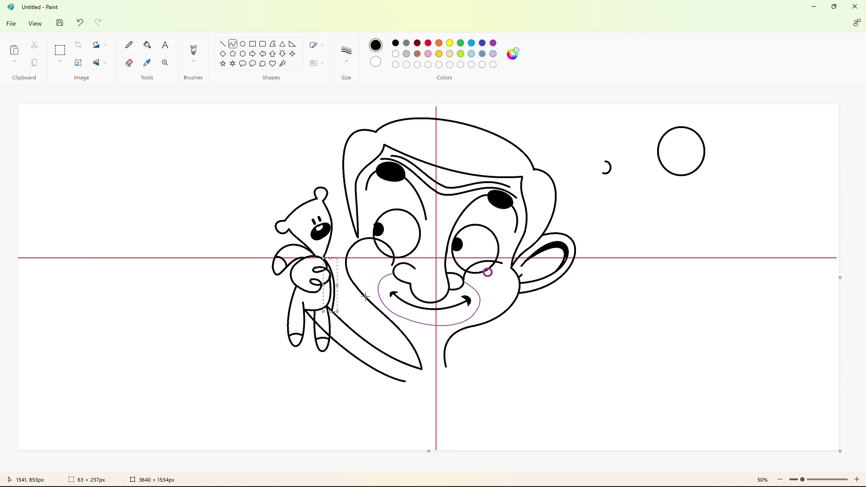
- Draw the left ear behind the bear's head, with its outer curves and the inner crescent lines
{"action": "left_click", "coordinate": [233, 43]}
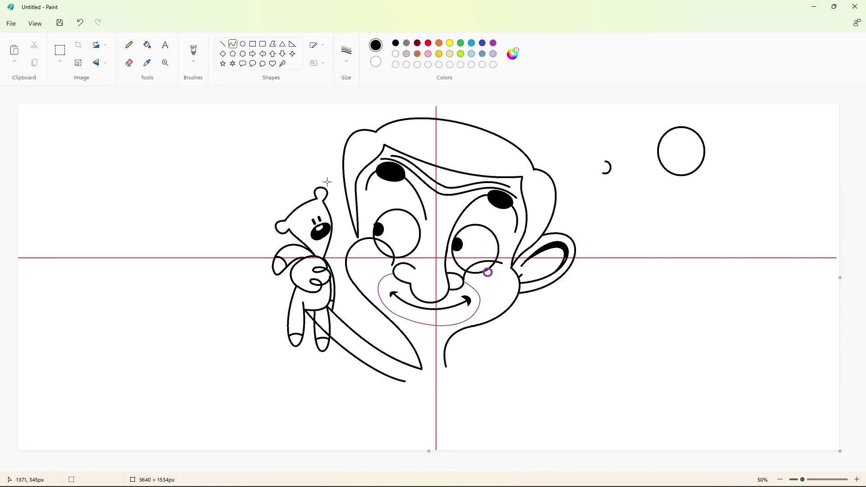
{"action": "mouse_move", "coordinate": [344, 187]}
{"action": "left_mouse_down"}
{"action": "mouse_move", "coordinate": [316, 189]}
{"action": "mouse_move", "coordinate": [335, 179]}
{"action": "left_mouse_up"}
{"action": "mouse_move", "coordinate": [329, 247]}
{"action": "left_mouse_down"}
{"action": "mouse_move", "coordinate": [348, 263]}
{"action": "mouse_move", "coordinate": [337, 251]}
{"action": "left_mouse_up"}
{"action": "left_click_drag", "start_coordinate": [326, 189], "coordinate": [351, 208]}
{"action": "left_click_drag", "start_coordinate": [343, 198], "coordinate": [351, 231]}
{"action": "left_click", "coordinate": [339, 193]}
{"action": "left_click", "coordinate": [372, 208]}
{"action": "left_click_drag", "start_coordinate": [335, 198], "coordinate": [347, 212]}
{"action": "left_click", "coordinate": [352, 223]}
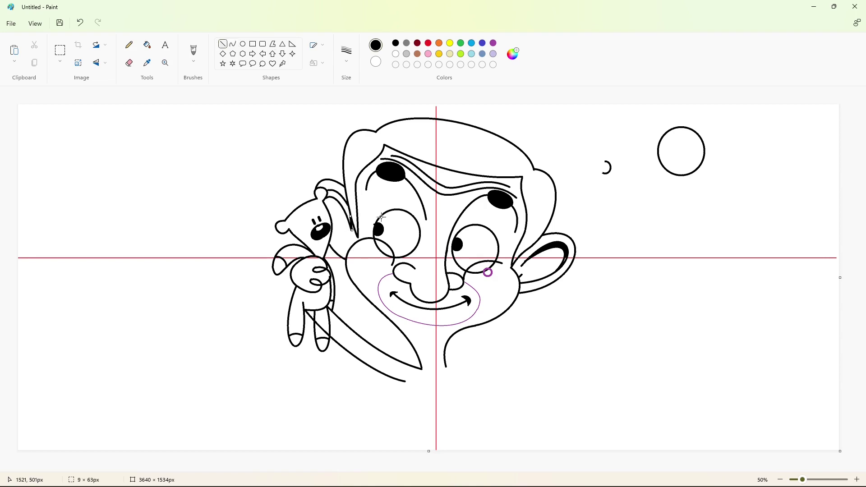
- Draw the lower inner fold of the left ear and fill the inner ear shapes with black
{"action": "left_click", "coordinate": [233, 44]}
{"action": "mouse_move", "coordinate": [331, 236]}
{"action": "left_mouse_down"}
{"action": "mouse_move", "coordinate": [348, 233]}
{"action": "mouse_move", "coordinate": [336, 239]}
{"action": "mouse_move", "coordinate": [344, 246]}
{"action": "left_mouse_up"}
{"action": "left_click", "coordinate": [352, 248]}
{"action": "left_click", "coordinate": [355, 247]}
{"action": "left_click", "coordinate": [345, 240]}
{"action": "left_click", "coordinate": [147, 45]}
{"action": "left_click", "coordinate": [347, 236]}
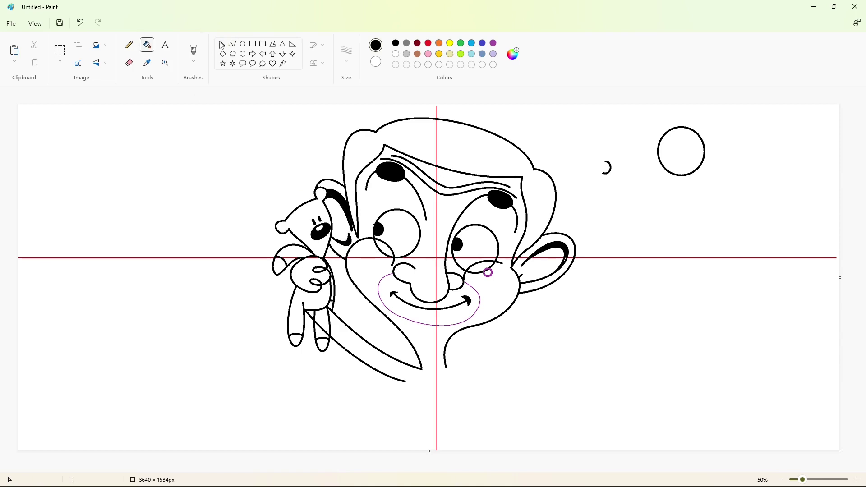
- Draw the left side of the jacket from the arm and neck down to the canvas edge, with a notched lapel
{"action": "left_click", "coordinate": [233, 44]}
{"action": "left_click_drag", "start_coordinate": [404, 363], "coordinate": [413, 450]}
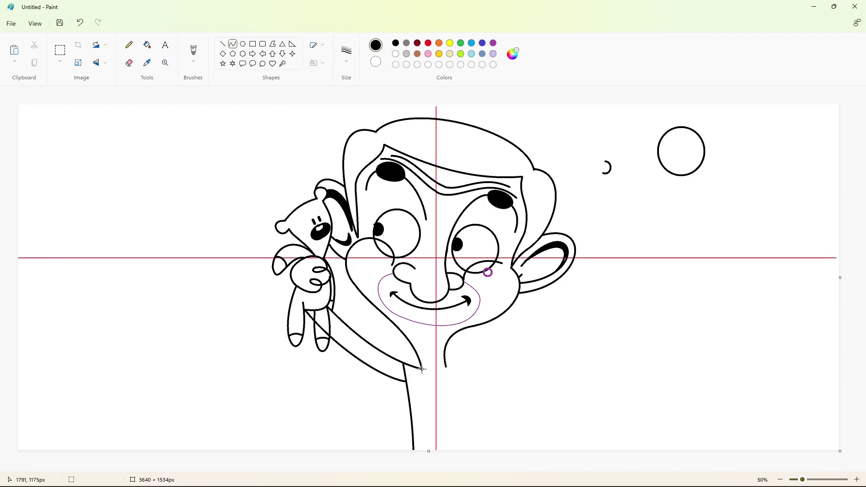
{"action": "left_click_drag", "start_coordinate": [422, 368], "coordinate": [429, 451]}
{"action": "left_click", "coordinate": [429, 411]}
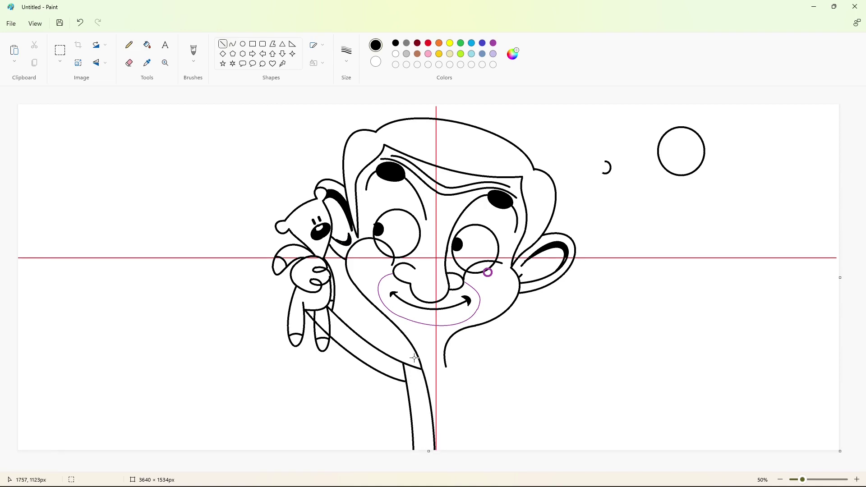
{"action": "left_click_drag", "start_coordinate": [420, 368], "coordinate": [425, 447]}
{"action": "left_click", "coordinate": [512, 437]}
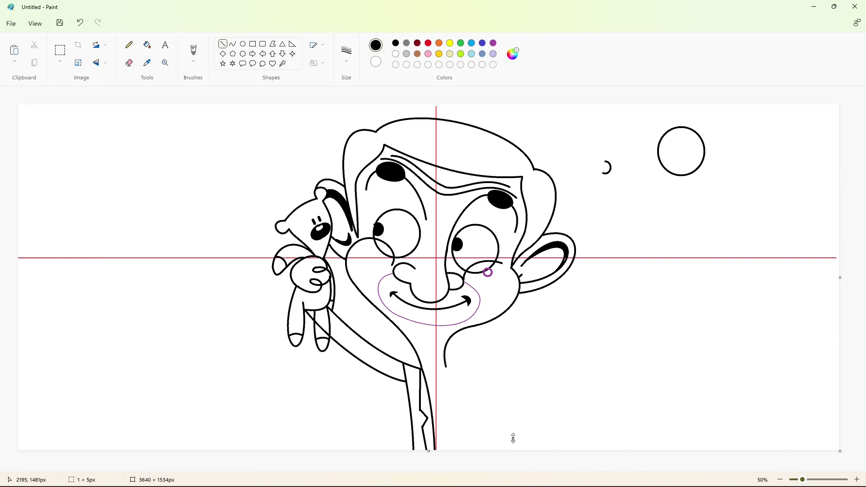
- Draw the long line from the right of the neck to the canvas edge and a curved neckline across the throat
{"action": "left_click", "coordinate": [232, 44]}
{"action": "left_click_drag", "start_coordinate": [446, 367], "coordinate": [474, 437]}
{"action": "key", "text": "ctrl+z"}
{"action": "left_click_drag", "start_coordinate": [446, 368], "coordinate": [472, 450]}
{"action": "left_click_drag", "start_coordinate": [423, 371], "coordinate": [447, 370]}
{"action": "left_click_drag", "start_coordinate": [436, 370], "coordinate": [449, 383]}
{"action": "left_click", "coordinate": [496, 393]}
- Draw the tie knot and tie below the neckline, with a parallel line down the jacket's right front
{"action": "left_click", "coordinate": [223, 44]}
{"action": "left_click", "coordinate": [474, 384]}
{"action": "left_click", "coordinate": [476, 384]}
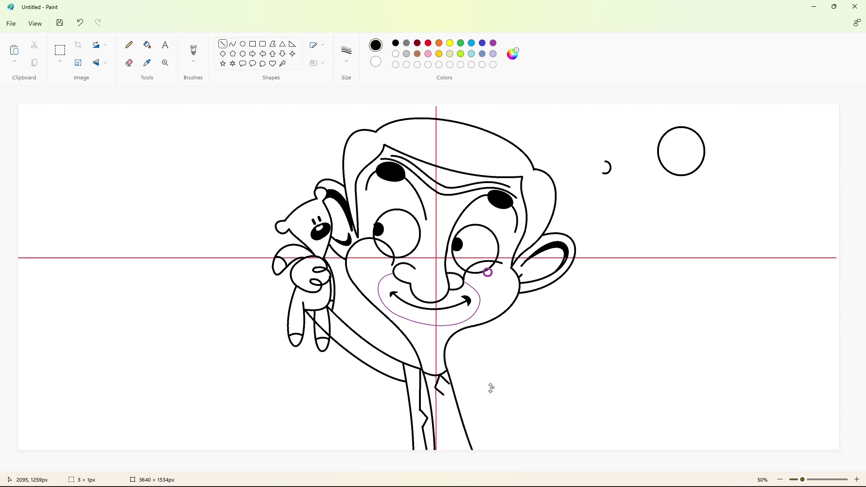
{"action": "mouse_move", "coordinate": [443, 395]}
{"action": "left_mouse_down"}
{"action": "mouse_move", "coordinate": [450, 384]}
{"action": "mouse_move", "coordinate": [437, 449]}
{"action": "left_mouse_up"}
{"action": "left_click", "coordinate": [474, 386]}
{"action": "left_click_drag", "start_coordinate": [444, 396], "coordinate": [461, 450]}
{"action": "left_click", "coordinate": [490, 414]}
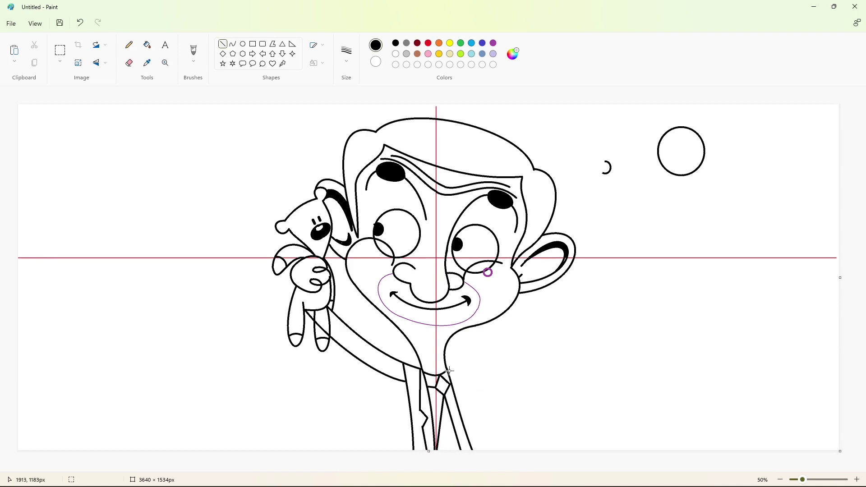
- Draw the notched right lapel of the jacket from the neck down to the canvas edge
{"action": "left_click_drag", "start_coordinate": [449, 368], "coordinate": [465, 400]}
{"action": "mouse_move", "coordinate": [460, 409]}
{"action": "left_mouse_down"}
{"action": "mouse_move", "coordinate": [471, 418]}
{"action": "mouse_move", "coordinate": [479, 454]}
{"action": "left_mouse_up"}
{"action": "mouse_move", "coordinate": [454, 381]}
{"action": "left_mouse_down"}
{"action": "mouse_move", "coordinate": [474, 395]}
{"action": "mouse_move", "coordinate": [485, 451]}
{"action": "left_mouse_up"}
{"action": "left_click", "coordinate": [522, 416]}
- Draw a curve from the right lapel's outer corner toward the elbow for the upper sleeve
{"action": "left_click", "coordinate": [233, 43]}
{"action": "left_click_drag", "start_coordinate": [475, 398], "coordinate": [501, 431]}
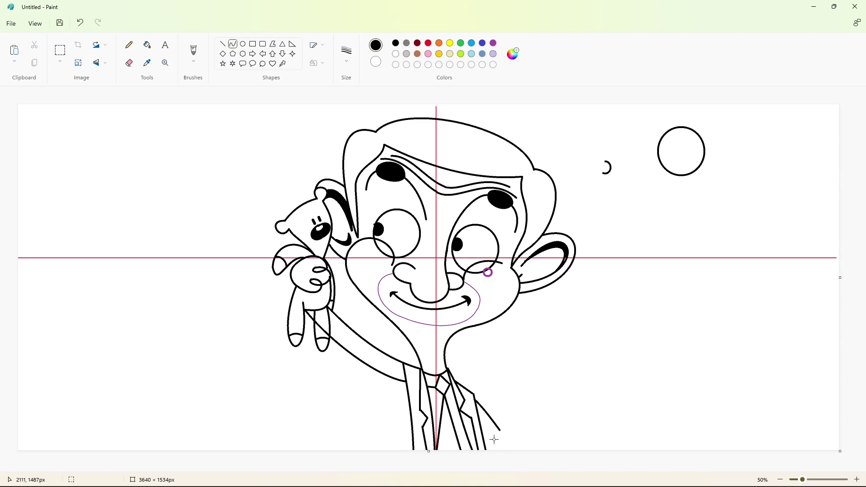
{"action": "mouse_move", "coordinate": [494, 440]}
{"action": "left_mouse_down"}
{"action": "mouse_move", "coordinate": [506, 409]}
{"action": "mouse_move", "coordinate": [523, 414]}
{"action": "mouse_move", "coordinate": [512, 453]}
{"action": "left_mouse_up"}
{"action": "left_click", "coordinate": [501, 426]}
- Draw the two edges of the raised right forearm sleeve and the curved opening at its end
{"action": "left_click", "coordinate": [238, 46]}
{"action": "left_click", "coordinate": [514, 421]}
{"action": "left_click", "coordinate": [550, 416]}
{"action": "left_click", "coordinate": [222, 44]}
{"action": "left_click", "coordinate": [558, 427]}
{"action": "left_click", "coordinate": [233, 44]}
{"action": "left_click", "coordinate": [222, 45]}
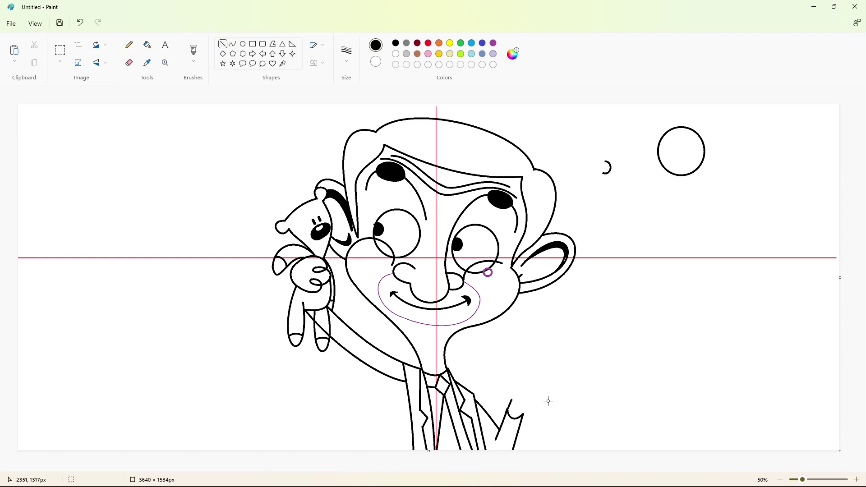
- Draw a narrow shirt cuff above the right sleeve opening and start the wrist line
{"action": "mouse_move", "coordinate": [525, 398]}
{"action": "left_mouse_down"}
{"action": "mouse_move", "coordinate": [520, 414]}
{"action": "mouse_move", "coordinate": [524, 398]}
{"action": "left_mouse_up"}
{"action": "left_click", "coordinate": [233, 44]}
{"action": "left_click", "coordinate": [519, 406]}
{"action": "left_click", "coordinate": [222, 44]}
{"action": "left_click", "coordinate": [234, 45]}
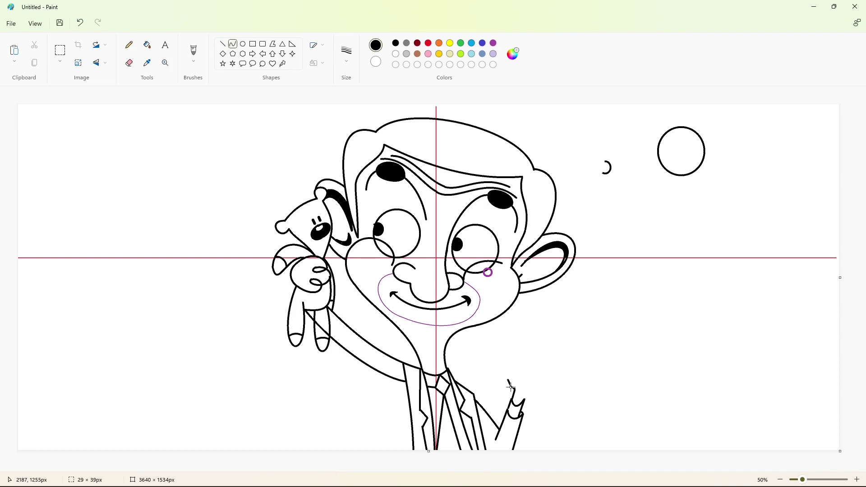
- Draw the closed right hand with rounded fingers and thumb, and join its wrist to the shirt cuff
{"action": "mouse_move", "coordinate": [511, 387]}
{"action": "left_mouse_down"}
{"action": "mouse_move", "coordinate": [485, 367]}
{"action": "mouse_move", "coordinate": [505, 360]}
{"action": "mouse_move", "coordinate": [501, 353]}
{"action": "mouse_move", "coordinate": [523, 386]}
{"action": "mouse_move", "coordinate": [532, 353]}
{"action": "mouse_move", "coordinate": [521, 391]}
{"action": "mouse_move", "coordinate": [530, 380]}
{"action": "left_mouse_up"}
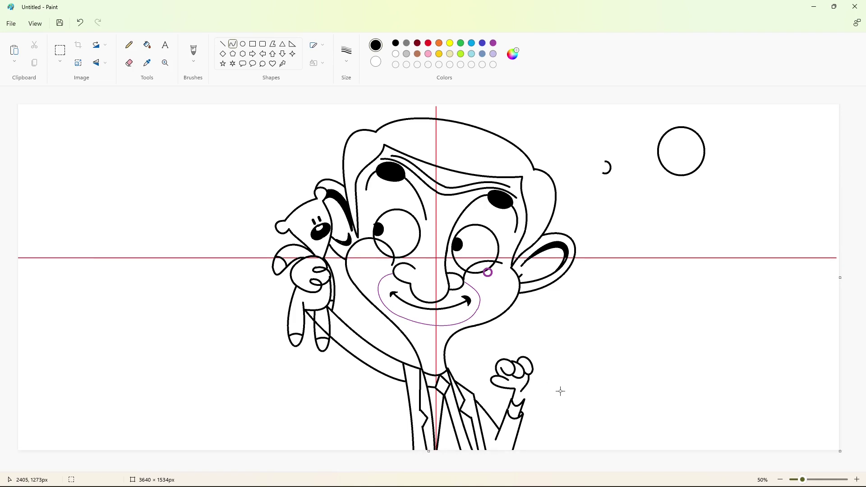
{"action": "left_click", "coordinate": [517, 405]}
{"action": "left_click_drag", "start_coordinate": [517, 399], "coordinate": [523, 399]}
- Add small inner ear shapes inside both of the teddy bear's ears
{"action": "left_click", "coordinate": [223, 44]}
{"action": "left_click_drag", "start_coordinate": [320, 197], "coordinate": [318, 194]}
{"action": "left_click", "coordinate": [233, 43]}
{"action": "left_click", "coordinate": [320, 197]}
{"action": "left_click", "coordinate": [221, 45]}
{"action": "left_click_drag", "start_coordinate": [282, 229], "coordinate": [349, 254]}
{"action": "left_click", "coordinate": [232, 43]}
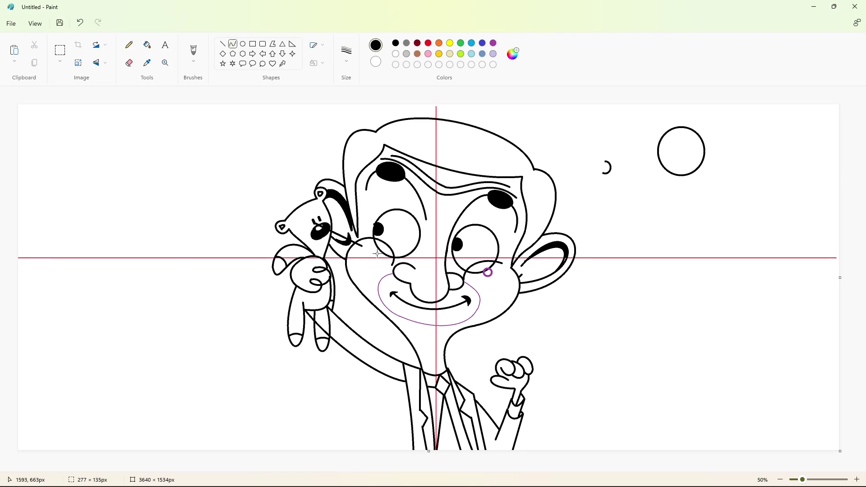
{"action": "key", "text": "ctrl+z"}
- Draw an outer contour line around the left ear, the bear's head and the bear's raised arm
{"action": "left_click_drag", "start_coordinate": [341, 175], "coordinate": [311, 178]}
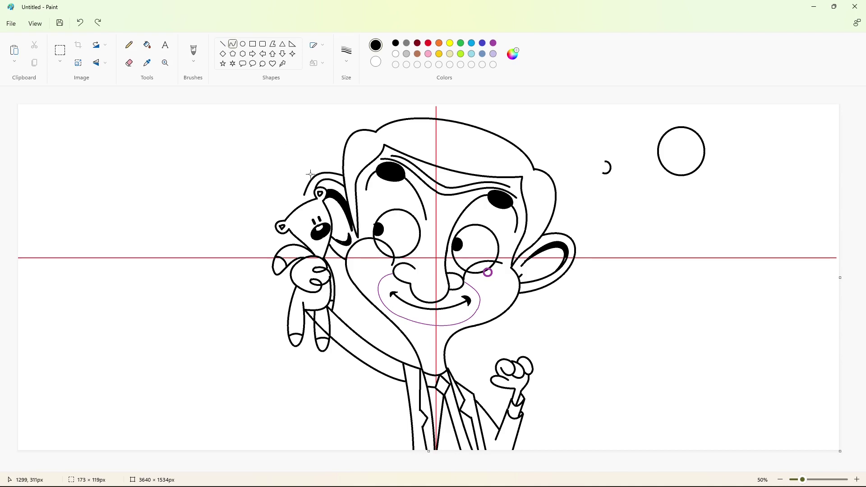
{"action": "left_click_drag", "start_coordinate": [245, 184], "coordinate": [287, 235]}
{"action": "left_click_drag", "start_coordinate": [276, 224], "coordinate": [267, 288]}
{"action": "left_click", "coordinate": [223, 44]}
{"action": "left_click", "coordinate": [233, 44]}
{"action": "key", "text": "ctrl+z"}
{"action": "left_click_drag", "start_coordinate": [289, 236], "coordinate": [269, 273]}
{"action": "key", "text": "ctrl+z"}
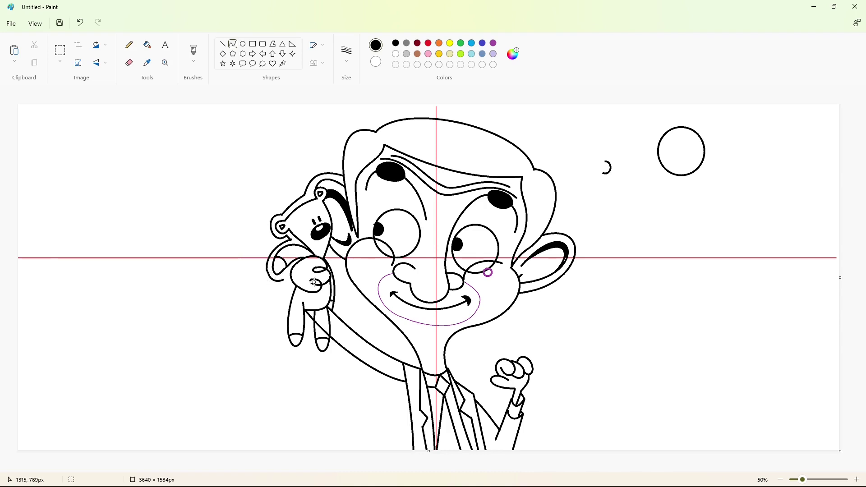
- Remove the last contour curve below the bear's arm and redraw it around the paw
{"action": "scroll", "coordinate": [313, 276], "scroll_direction": "up", "scroll_amount": 2}
{"action": "left_click", "coordinate": [780, 480]}
{"action": "left_click", "coordinate": [780, 480]}
{"action": "key", "text": "ctrl+y"}
{"action": "left_click", "coordinate": [129, 63]}
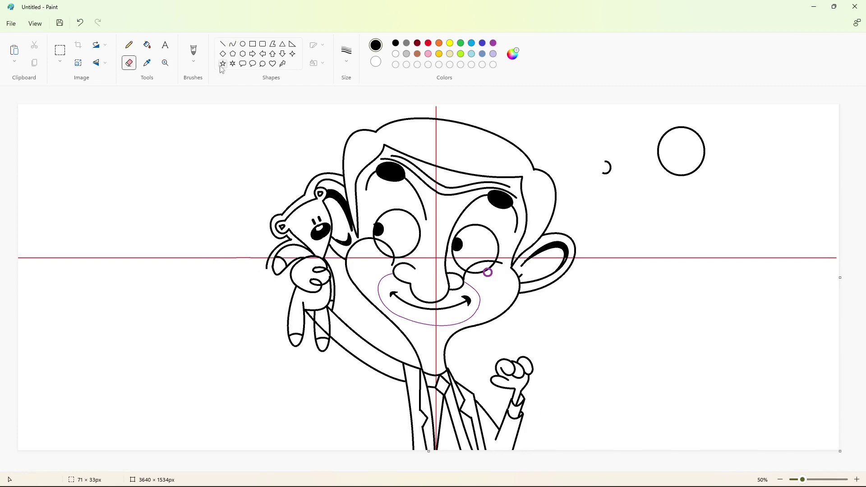
{"action": "left_click", "coordinate": [233, 44]}
{"action": "left_click_drag", "start_coordinate": [267, 274], "coordinate": [269, 280]}
- Extend the outer contour around the bear's legs, under the raised arm and down the jacket's left side
{"action": "mouse_move", "coordinate": [284, 291]}
{"action": "left_mouse_down"}
{"action": "mouse_move", "coordinate": [286, 354]}
{"action": "mouse_move", "coordinate": [336, 350]}
{"action": "mouse_move", "coordinate": [322, 364]}
{"action": "mouse_move", "coordinate": [401, 387]}
{"action": "left_mouse_up"}
{"action": "left_click", "coordinate": [358, 414]}
{"action": "mouse_move", "coordinate": [350, 360]}
{"action": "left_mouse_down"}
{"action": "mouse_move", "coordinate": [383, 374]}
{"action": "mouse_move", "coordinate": [403, 450]}
{"action": "mouse_move", "coordinate": [443, 429]}
{"action": "mouse_move", "coordinate": [384, 315]}
{"action": "left_mouse_up"}
{"action": "key", "text": "ctrl+z"}
- Draw contour lines enclosing the gap between the bear, the raised arm and the left side of the face
{"action": "mouse_move", "coordinate": [334, 259]}
{"action": "left_mouse_down"}
{"action": "mouse_move", "coordinate": [339, 308]}
{"action": "mouse_move", "coordinate": [341, 295]}
{"action": "mouse_move", "coordinate": [400, 356]}
{"action": "left_mouse_up"}
{"action": "left_click_drag", "start_coordinate": [358, 322], "coordinate": [374, 340]}
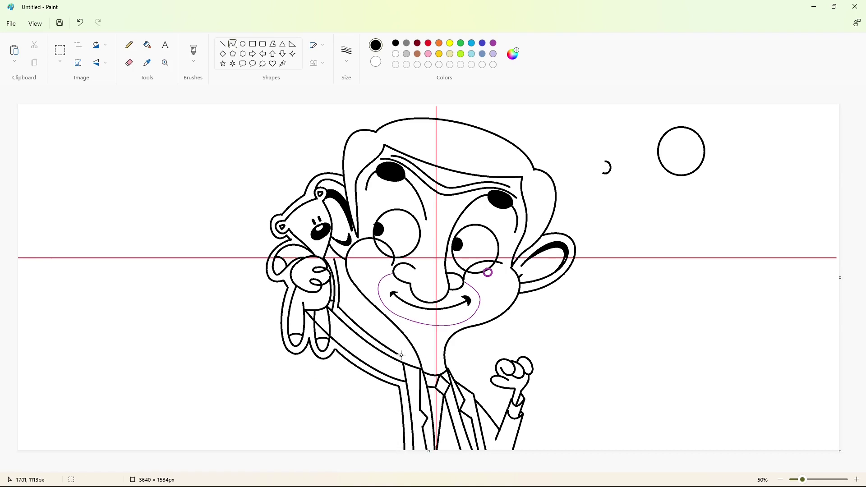
{"action": "left_click_drag", "start_coordinate": [414, 359], "coordinate": [354, 292]}
{"action": "key", "text": "ctrl+z"}
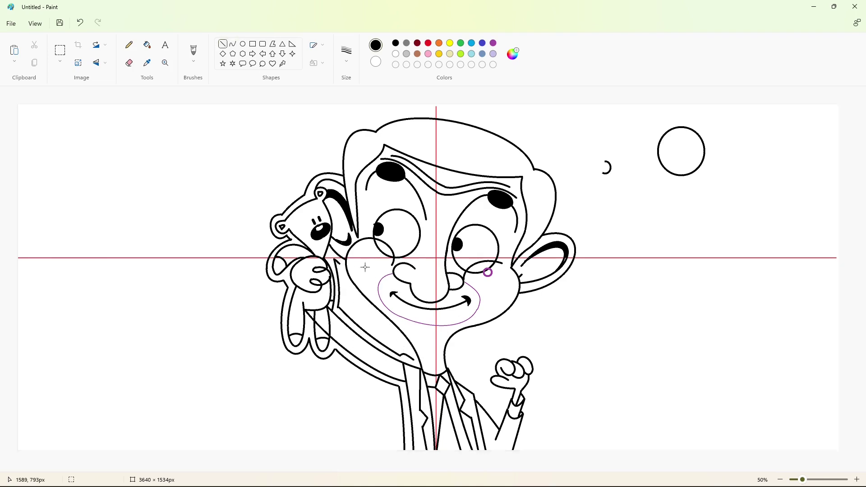
{"action": "left_click_drag", "start_coordinate": [333, 262], "coordinate": [414, 360]}
{"action": "mouse_move", "coordinate": [376, 311]}
{"action": "left_mouse_down"}
{"action": "mouse_move", "coordinate": [341, 293]}
{"action": "mouse_move", "coordinate": [400, 318]}
{"action": "left_mouse_up"}
{"action": "left_click", "coordinate": [471, 336]}
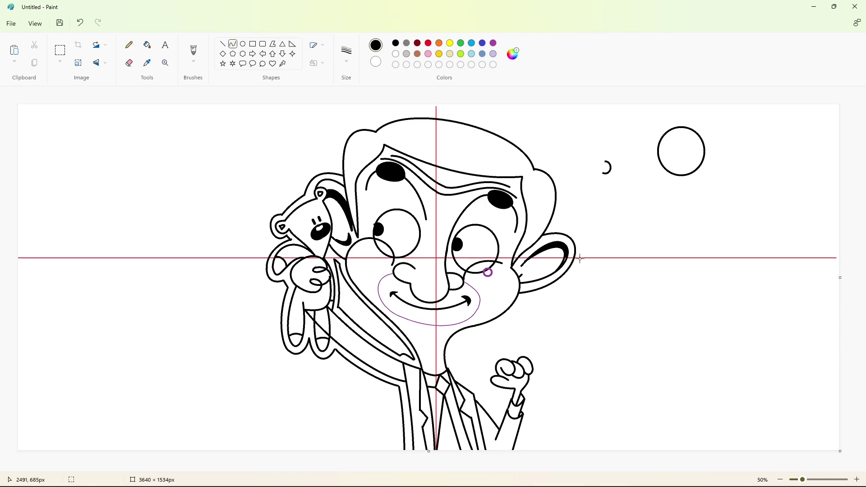
- Draw the outer contour around the right ear and along the cheek and jaw toward the neck
{"action": "left_click_drag", "start_coordinate": [550, 226], "coordinate": [521, 299]}
{"action": "mouse_move", "coordinate": [544, 262]}
{"action": "left_mouse_down"}
{"action": "mouse_move", "coordinate": [574, 255]}
{"action": "mouse_move", "coordinate": [591, 290]}
{"action": "left_mouse_up"}
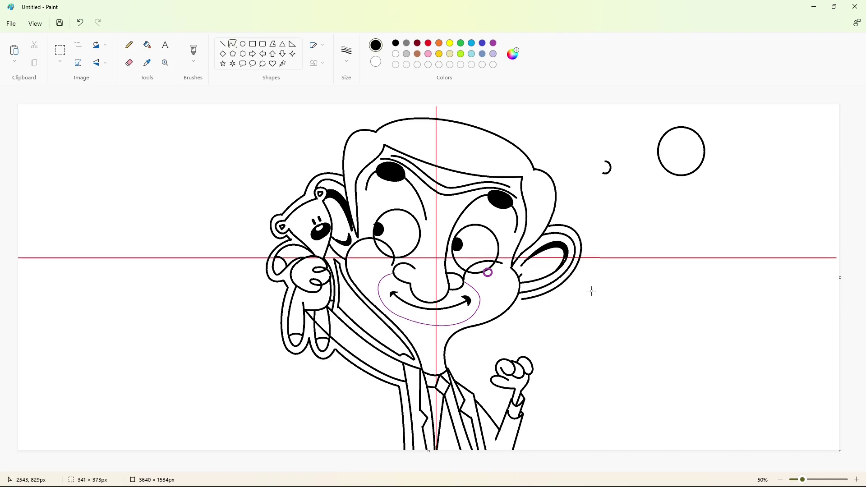
{"action": "left_click", "coordinate": [606, 338]}
{"action": "mouse_move", "coordinate": [521, 299]}
{"action": "left_mouse_down"}
{"action": "mouse_move", "coordinate": [454, 341]}
{"action": "mouse_move", "coordinate": [493, 318]}
{"action": "mouse_move", "coordinate": [491, 329]}
{"action": "left_mouse_up"}
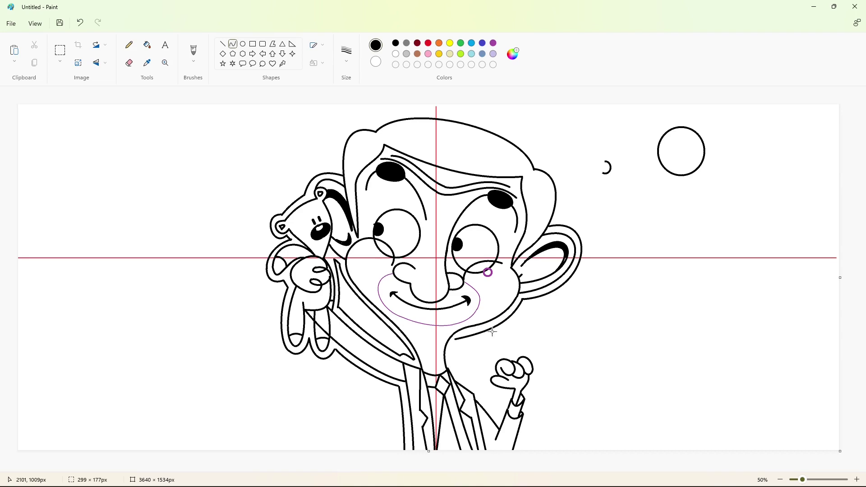
{"action": "key", "text": "ctrl+z"}
{"action": "left_click_drag", "start_coordinate": [523, 299], "coordinate": [458, 338]}
{"action": "left_click", "coordinate": [582, 337]}
- Continue the outer contour down the right side of the neck and along the shoulder to the sleeve
{"action": "mouse_move", "coordinate": [454, 337]}
{"action": "left_mouse_down"}
{"action": "mouse_move", "coordinate": [452, 363]}
{"action": "mouse_move", "coordinate": [445, 351]}
{"action": "mouse_move", "coordinate": [496, 415]}
{"action": "left_mouse_up"}
{"action": "left_click", "coordinate": [503, 347]}
{"action": "left_click", "coordinate": [453, 367]}
{"action": "left_click", "coordinate": [478, 393]}
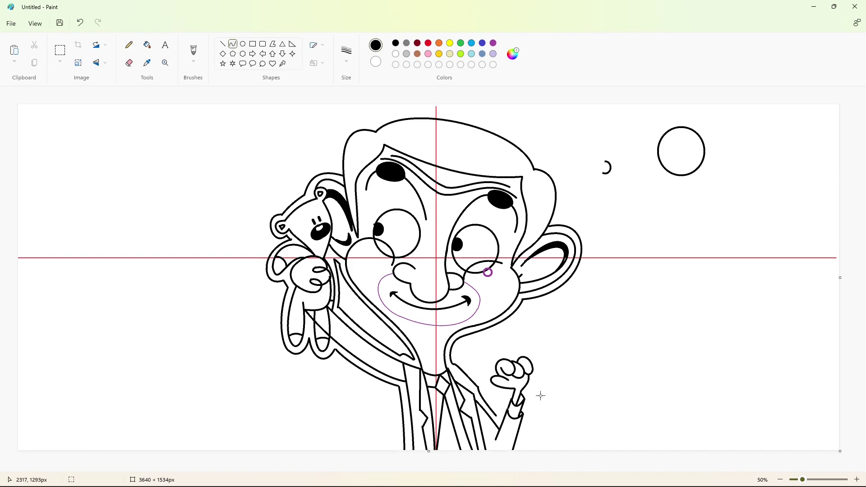
- Draw the outer contour around the raised right hand, from the sleeve over the fingers to the wrist
{"action": "left_click_drag", "start_coordinate": [502, 400], "coordinate": [496, 414]}
{"action": "left_click", "coordinate": [549, 408]}
{"action": "left_click", "coordinate": [223, 44]}
{"action": "mouse_move", "coordinate": [503, 396]}
{"action": "left_mouse_down"}
{"action": "mouse_move", "coordinate": [488, 373]}
{"action": "mouse_move", "coordinate": [511, 353]}
{"action": "mouse_move", "coordinate": [533, 377]}
{"action": "mouse_move", "coordinate": [527, 391]}
{"action": "left_mouse_up"}
{"action": "left_click", "coordinate": [488, 391]}
{"action": "left_click", "coordinate": [475, 378]}
{"action": "left_click", "coordinate": [484, 354]}
{"action": "left_click", "coordinate": [498, 346]}
{"action": "key", "text": "ctrl+z"}
{"action": "left_click", "coordinate": [522, 339]}
{"action": "left_click", "coordinate": [553, 363]}
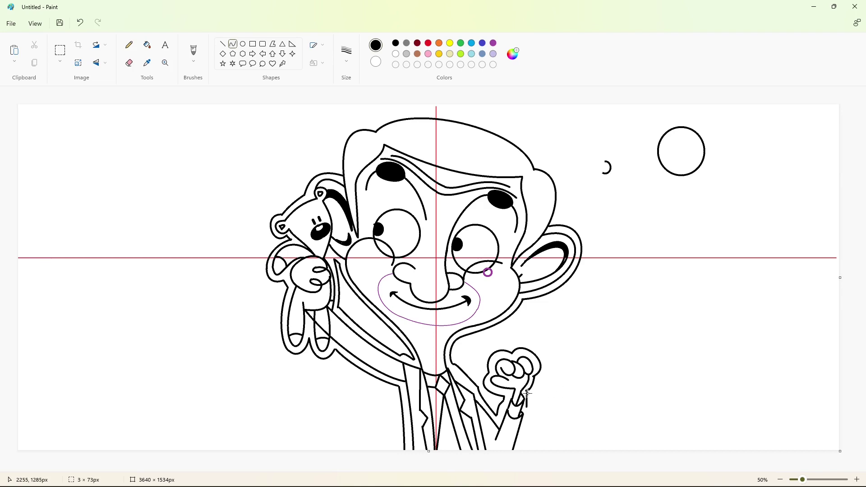
- Finish the outer contour down the right sleeve and clear the spare circle and arc beside the head with white
{"action": "left_click", "coordinate": [532, 401]}
{"action": "left_click", "coordinate": [523, 414]}
{"action": "left_click", "coordinate": [147, 44]}
{"action": "left_click", "coordinate": [395, 53]}
{"action": "left_click", "coordinate": [688, 127]}
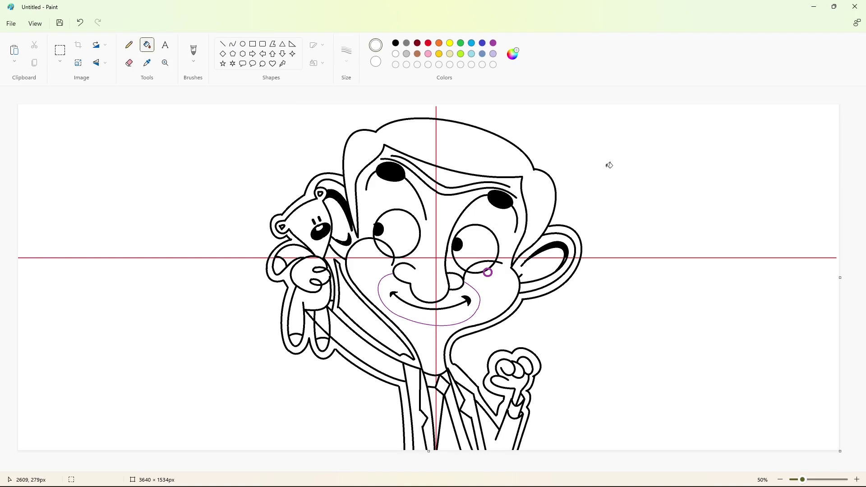
- Fill the background and the upper right parts of the hair and face with red, matching the guide lines
{"action": "left_click", "coordinate": [428, 43]}
{"action": "left_click", "coordinate": [650, 177]}
{"action": "left_click", "coordinate": [455, 162]}
{"action": "left_click", "coordinate": [454, 207]}
{"action": "left_click", "coordinate": [537, 264]}
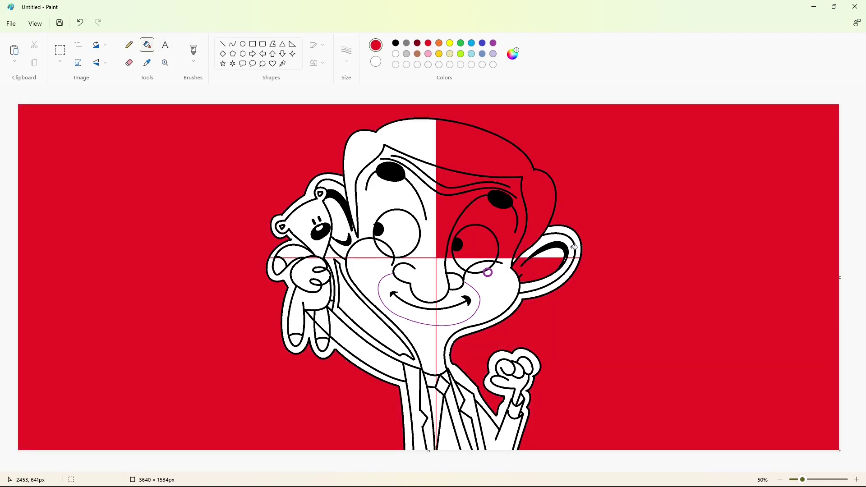
- Fill the remaining areas along the guide lines with red, including the ears, lower face, bear, contour and shirt
{"action": "left_click", "coordinate": [574, 247]}
{"action": "left_click", "coordinate": [455, 315]}
{"action": "left_click", "coordinate": [426, 317]}
{"action": "left_click", "coordinate": [343, 249]}
{"action": "left_click", "coordinate": [295, 252]}
{"action": "left_click", "coordinate": [339, 212]}
{"action": "left_click", "coordinate": [310, 274]}
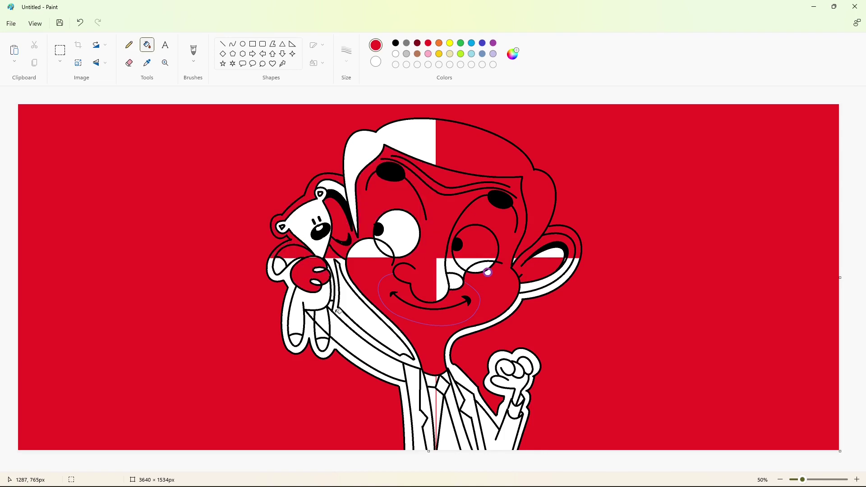
{"action": "left_click", "coordinate": [432, 414]}
- Fill all red areas of the background, hair, face, right ear, right eye, bear and shirt with white
{"action": "left_click", "coordinate": [396, 53]}
{"action": "left_click", "coordinate": [478, 139]}
{"action": "left_click", "coordinate": [609, 181]}
{"action": "left_click", "coordinate": [405, 203]}
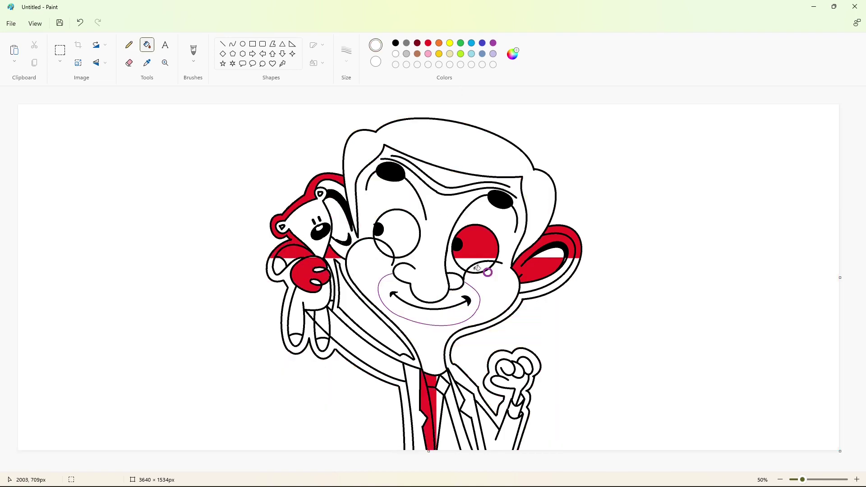
{"action": "left_click", "coordinate": [542, 266]}
{"action": "left_click", "coordinate": [482, 239]}
{"action": "left_click", "coordinate": [298, 216]}
{"action": "left_click", "coordinate": [312, 260]}
{"action": "left_click", "coordinate": [434, 382]}
{"action": "left_click", "coordinate": [437, 395]}
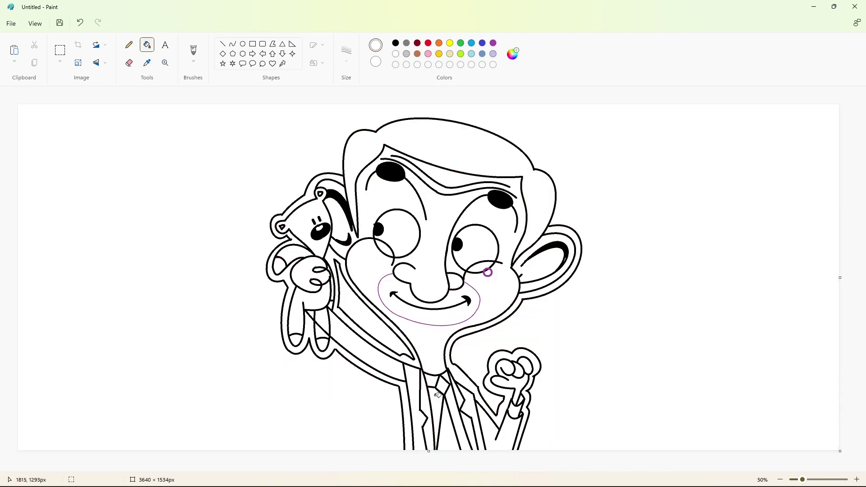
- Erase the arm line crossing the bear's leg by cutting it with white lines and filling it white
{"action": "left_click", "coordinate": [856, 479]}
{"action": "scroll", "coordinate": [753, 417], "scroll_direction": "down", "scroll_amount": 3}
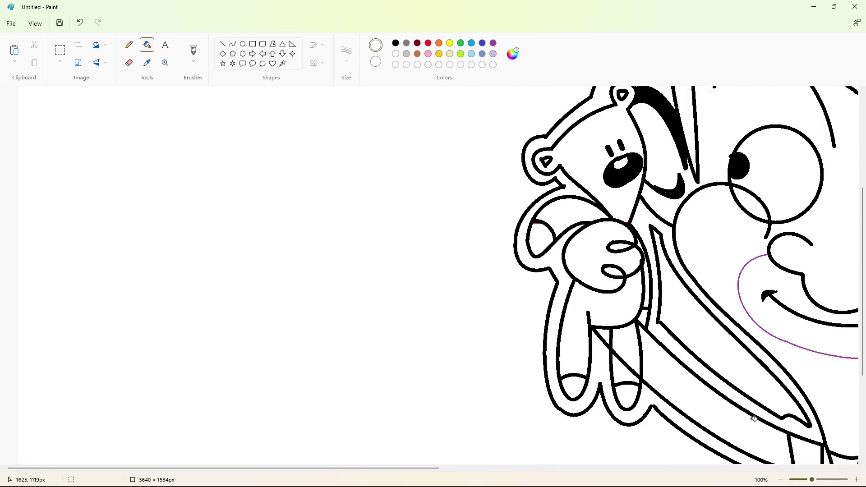
{"action": "left_click_drag", "start_coordinate": [426, 468], "coordinate": [578, 468]}
{"action": "left_click", "coordinate": [223, 43]}
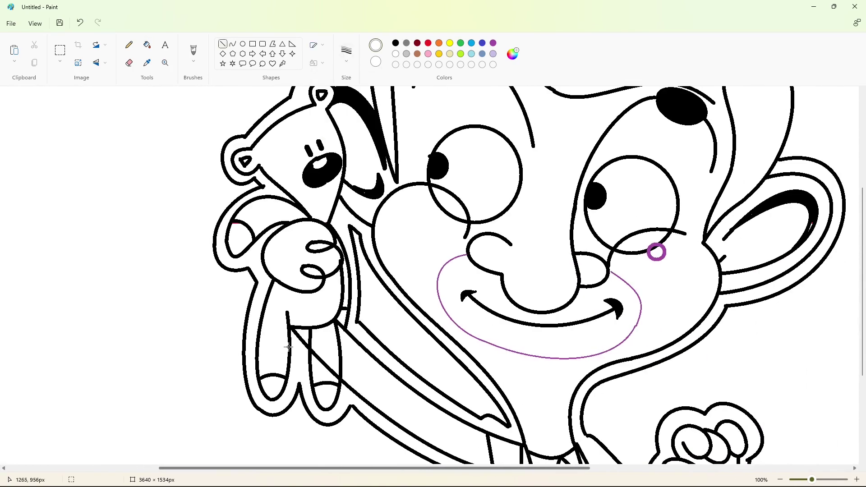
{"action": "left_click", "coordinate": [337, 377]}
{"action": "left_click", "coordinate": [147, 45]}
{"action": "left_click", "coordinate": [323, 359]}
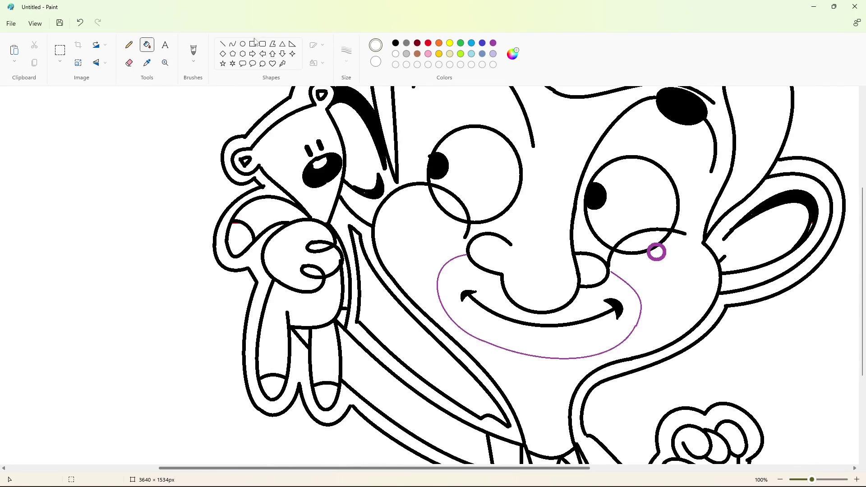
- Erase the parts of both eye circles that overlap the cheeks, using white lines and white fill
{"action": "left_click", "coordinate": [222, 44]}
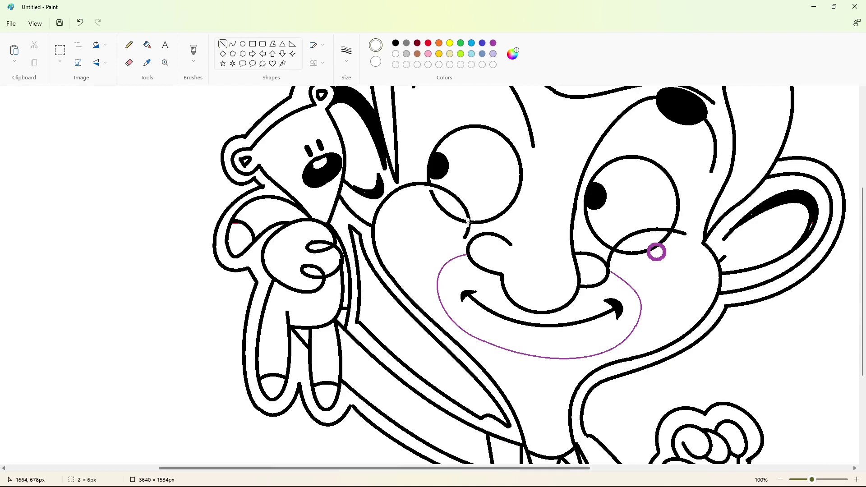
{"action": "scroll", "coordinate": [500, 219], "scroll_direction": "right", "scroll_amount": 5}
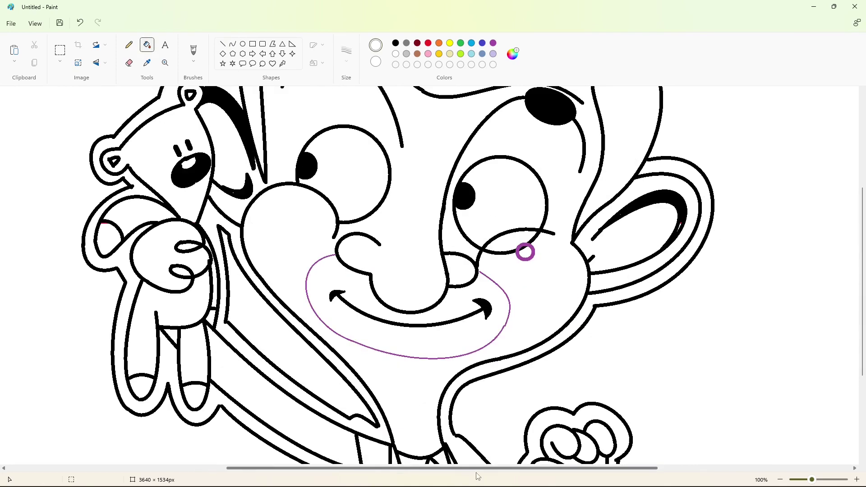
{"action": "left_click_drag", "start_coordinate": [527, 235], "coordinate": [534, 235]}
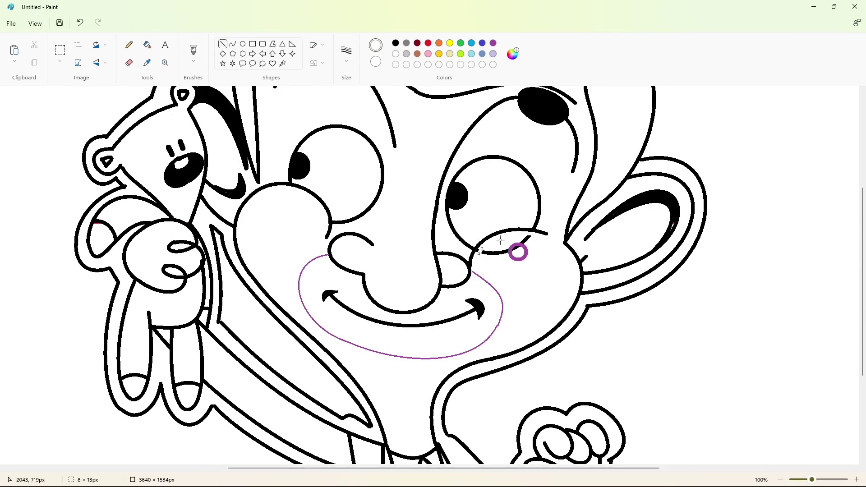
{"action": "left_click", "coordinate": [147, 45]}
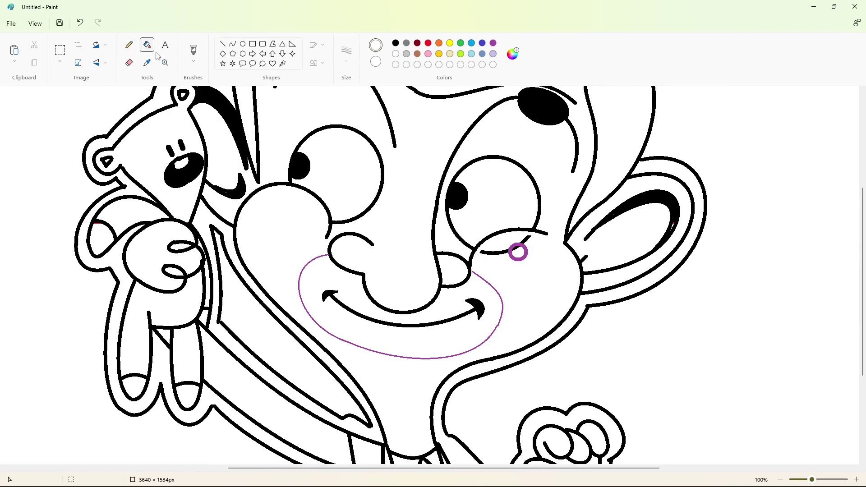
- Fill the small purple circle on the right cheek with black to make a solid mole
{"action": "left_click", "coordinate": [396, 44]}
{"action": "left_click", "coordinate": [518, 252]}
{"action": "left_click", "coordinate": [525, 246]}
- Fill the outlined beard area around the mouth with purple, undoing the stray fill on the cheek
{"action": "left_click", "coordinate": [493, 43]}
{"action": "left_click", "coordinate": [546, 284]}
{"action": "key", "text": "ctrl+z"}
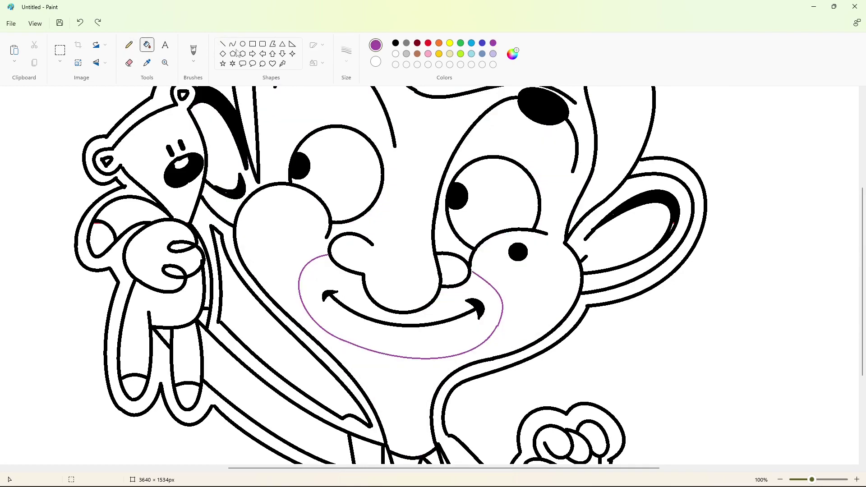
{"action": "left_click", "coordinate": [222, 44]}
{"action": "left_click", "coordinate": [147, 44]}
{"action": "left_click", "coordinate": [429, 333]}
- Set the line thickness to 5px and touch up the bear's nose with a short black line
{"action": "left_click", "coordinate": [255, 44]}
{"action": "left_click", "coordinate": [346, 54]}
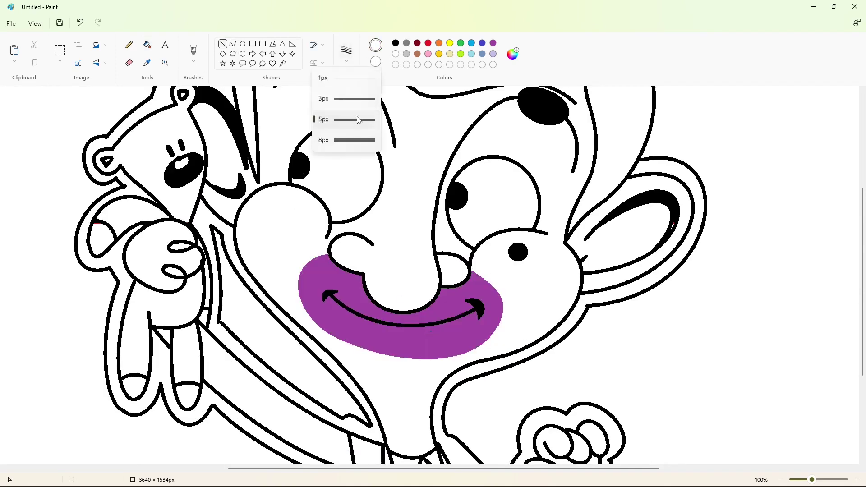
{"action": "left_click", "coordinate": [359, 120]}
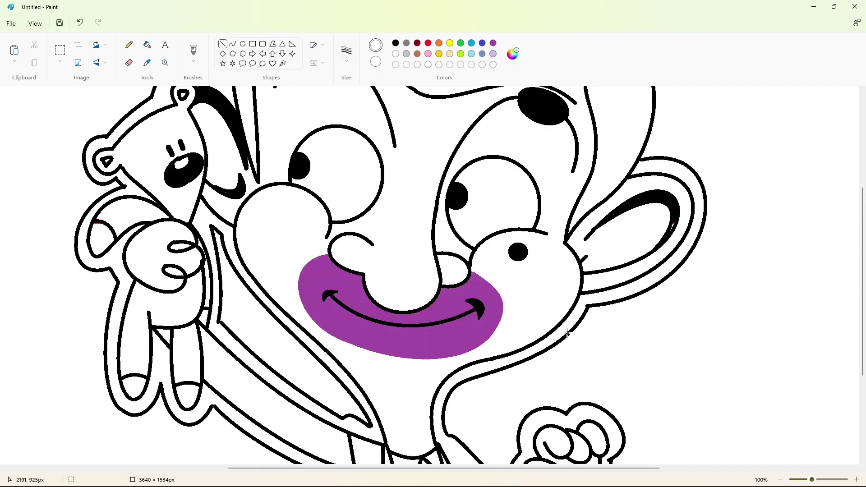
{"action": "scroll", "coordinate": [568, 333], "scroll_direction": "down", "scroll_amount": 3}
{"action": "scroll", "coordinate": [650, 321], "scroll_direction": "up", "scroll_amount": 5}
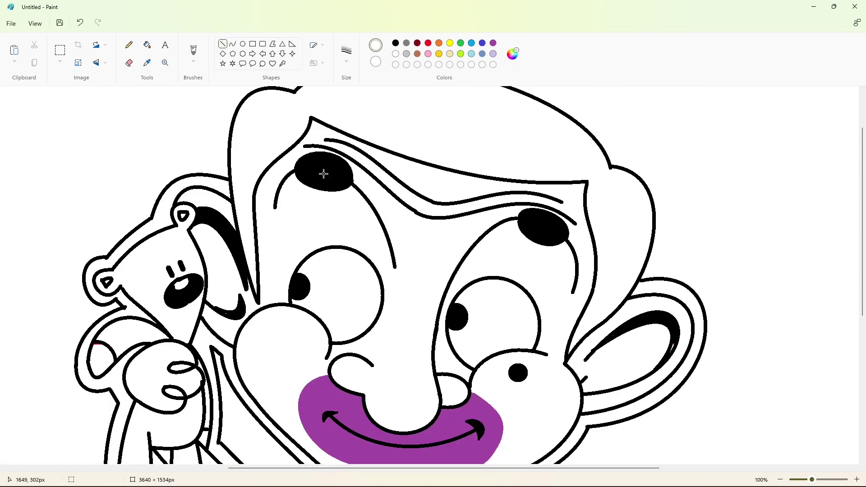
{"action": "scroll", "coordinate": [323, 174], "scroll_direction": "down", "scroll_amount": 1}
{"action": "left_click", "coordinate": [395, 44]}
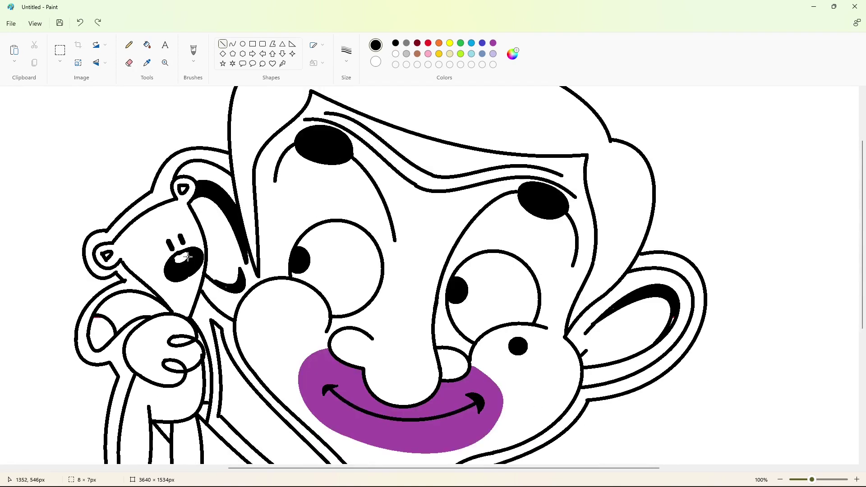
- Remove the leftover guide line in the bear's raised paw by filling it red and refilling it white
{"action": "left_click", "coordinate": [428, 43]}
{"action": "left_click", "coordinate": [147, 44]}
{"action": "left_click", "coordinate": [101, 327]}
{"action": "left_click", "coordinate": [396, 53]}
{"action": "left_click", "coordinate": [102, 324]}
- Fill the hair and the outer contour band around the man and the bear with black
{"action": "scroll", "coordinate": [773, 405], "scroll_direction": "down", "scroll_amount": 1}
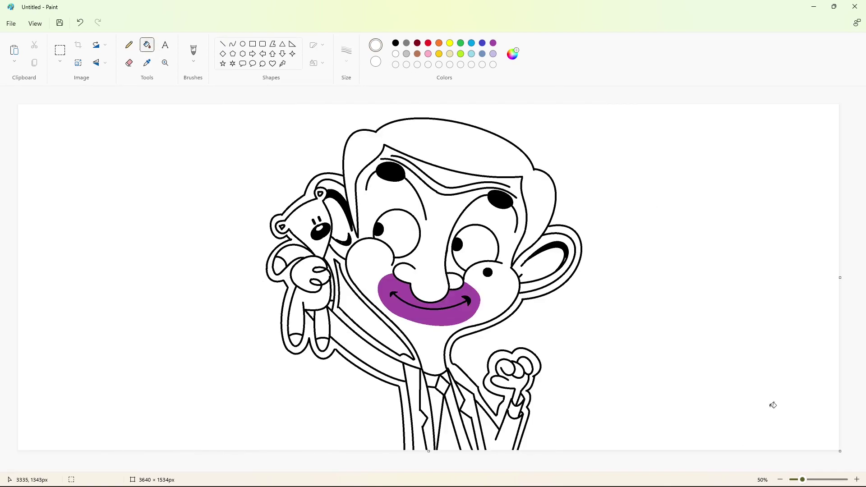
{"action": "left_click", "coordinate": [395, 43]}
{"action": "left_click", "coordinate": [446, 140]}
{"action": "left_click", "coordinate": [559, 252]}
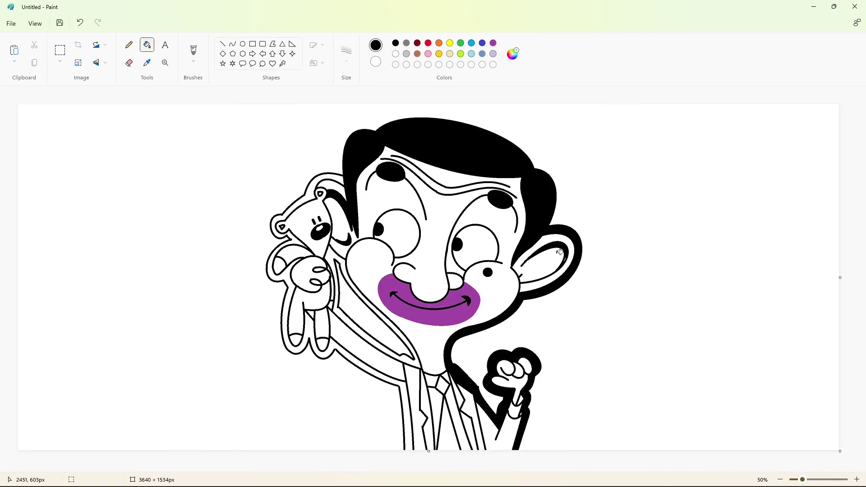
{"action": "left_click", "coordinate": [361, 314]}
{"action": "left_click", "coordinate": [330, 219]}
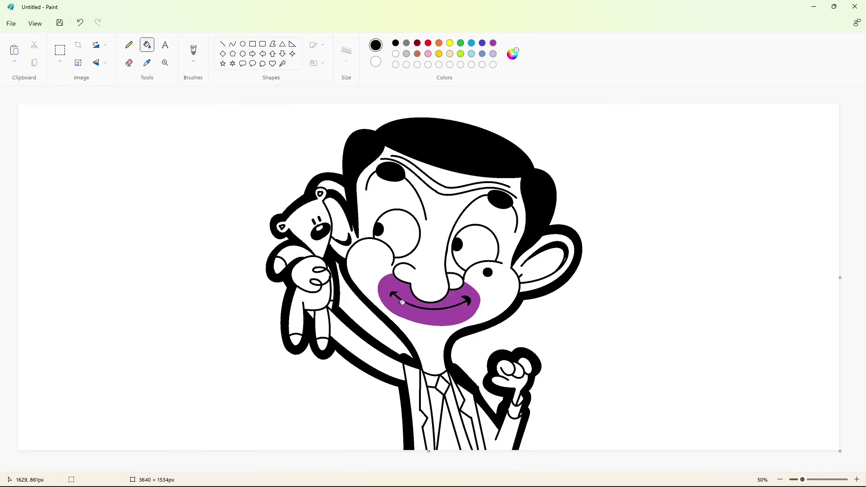
- Mix the custom light orange #FFDCB6 and fill the face with it
{"action": "double_click", "coordinate": [450, 53]}
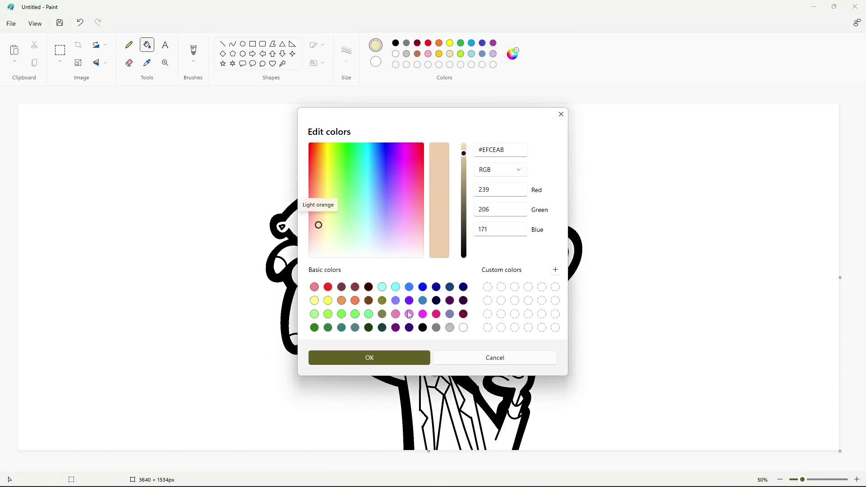
{"action": "left_click", "coordinate": [463, 146]}
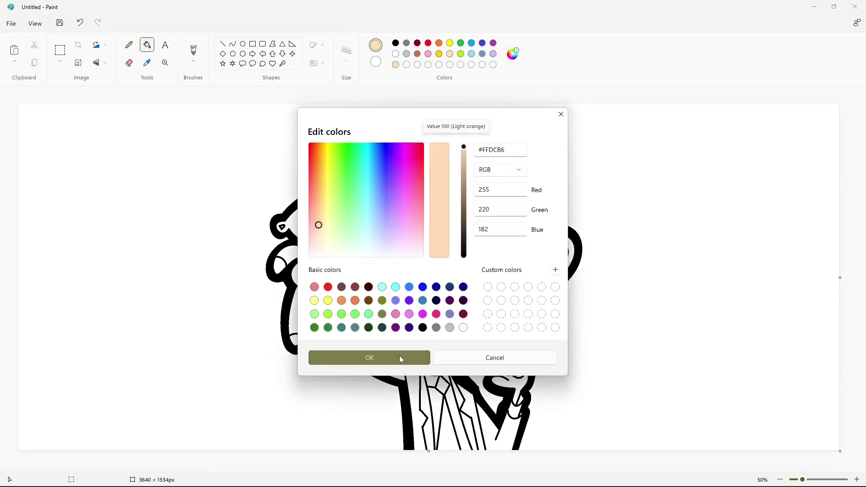
{"action": "left_click", "coordinate": [401, 358]}
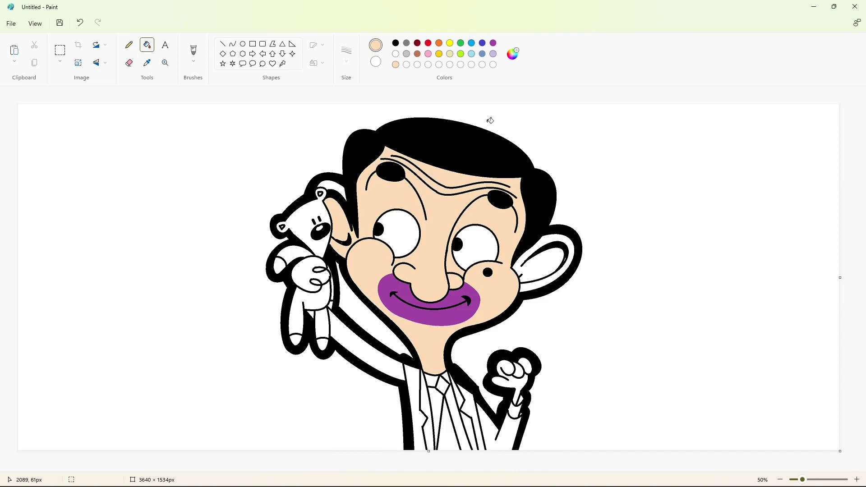
- Try custom tan and light orange tones for the beard and skin, including #FFD0B1 and #FFCE9A
{"action": "left_click", "coordinate": [513, 54]}
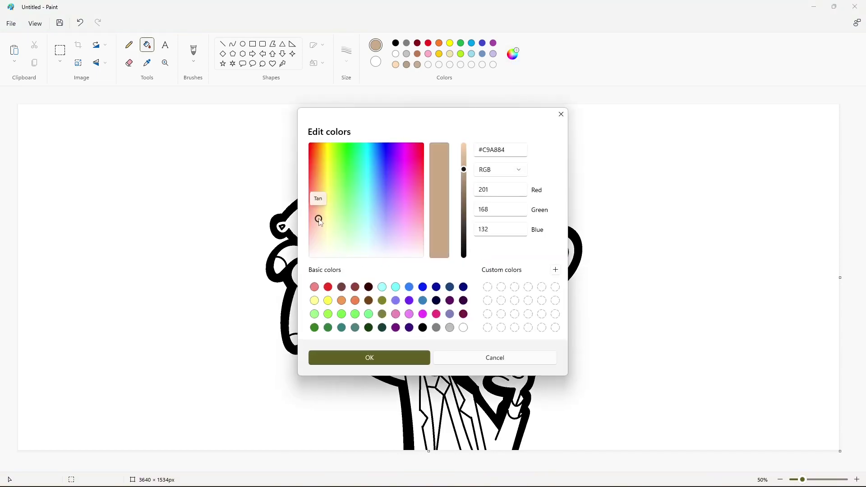
{"action": "left_click", "coordinate": [314, 239]}
{"action": "left_click_drag", "start_coordinate": [315, 241], "coordinate": [320, 227]}
{"action": "left_click_drag", "start_coordinate": [464, 169], "coordinate": [464, 146]}
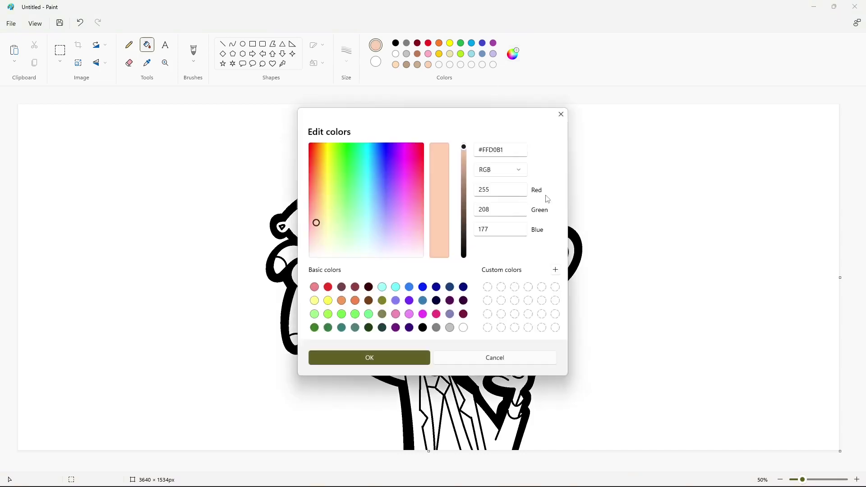
{"action": "left_click", "coordinate": [319, 212]}
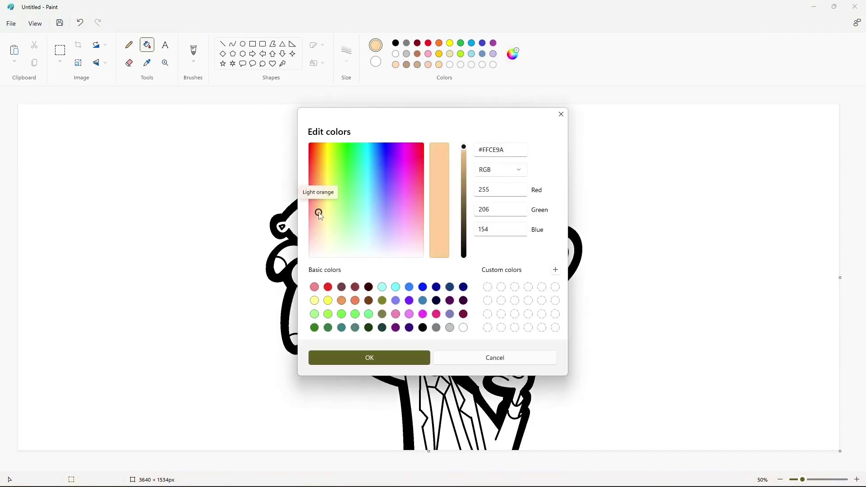
- Mix a very pale pink skin tone and fill the face, both ears and the raised hand with it
{"action": "left_click_drag", "start_coordinate": [319, 213], "coordinate": [313, 245]}
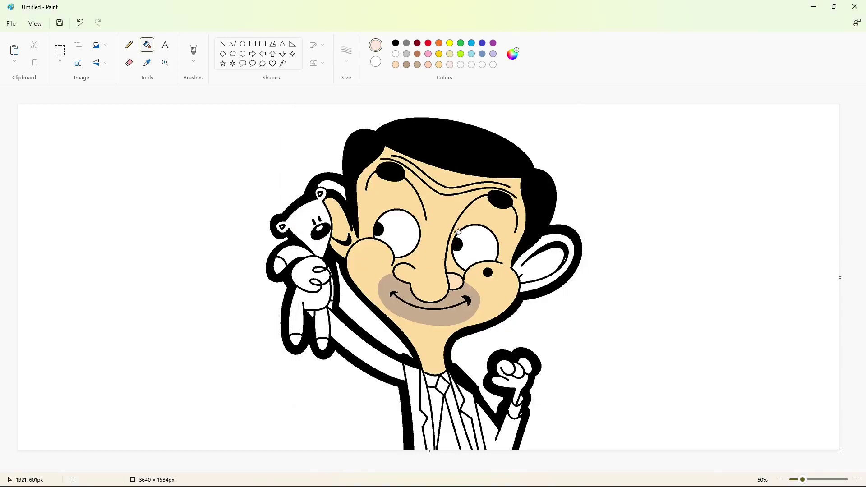
{"action": "left_click", "coordinate": [458, 232]}
{"action": "left_click", "coordinate": [546, 268]}
{"action": "left_click", "coordinate": [335, 190]}
{"action": "left_click", "coordinate": [507, 381]}
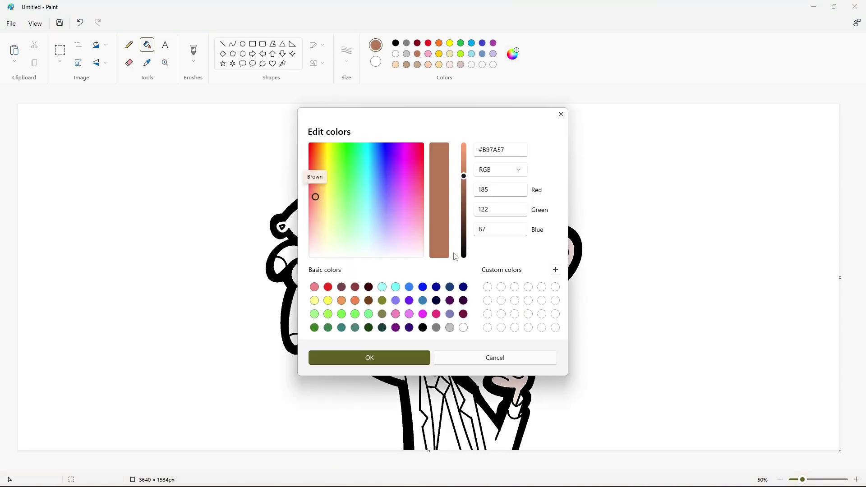
- Mix the custom tan #CFAB72 and fill the beard area with it
{"action": "left_click_drag", "start_coordinate": [465, 175], "coordinate": [465, 165]}
{"action": "left_click_drag", "start_coordinate": [316, 196], "coordinate": [321, 206]}
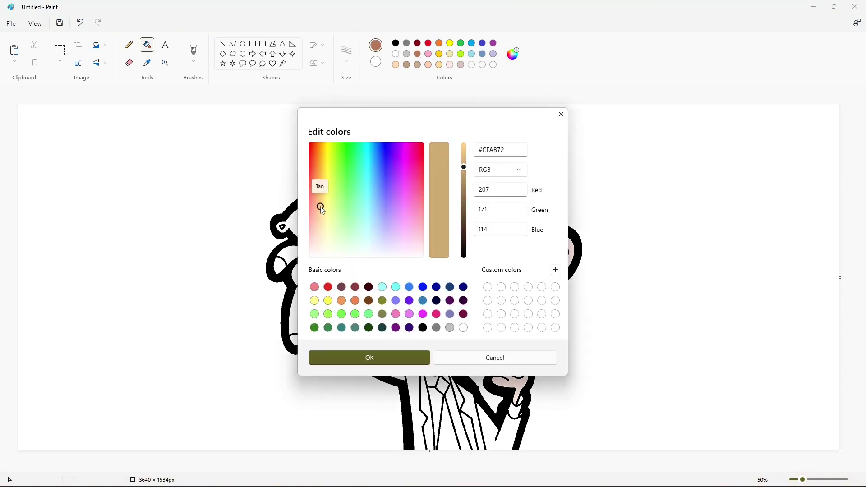
{"action": "left_click", "coordinate": [381, 356]}
{"action": "left_click", "coordinate": [419, 310]}
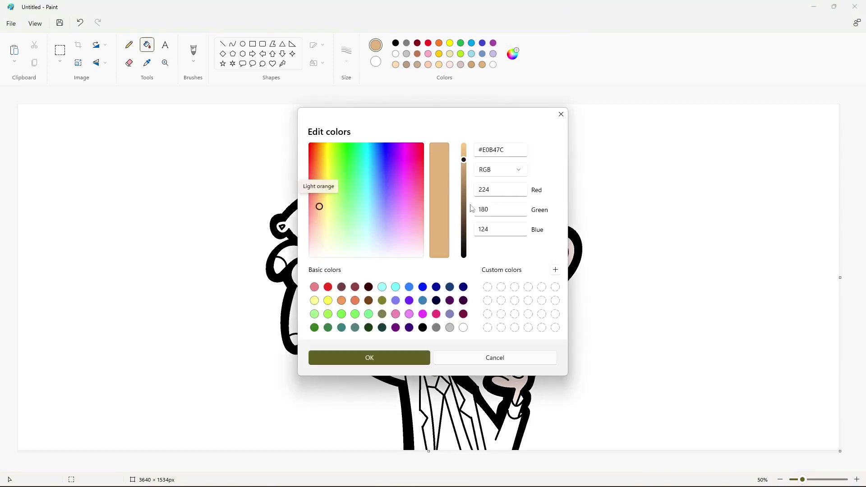
- Adjust the custom tan to #D4BA8E and refill the beard area with it
{"action": "mouse_move", "coordinate": [319, 207]}
{"action": "left_mouse_down"}
{"action": "mouse_move", "coordinate": [316, 187]}
{"action": "mouse_move", "coordinate": [322, 188]}
{"action": "mouse_move", "coordinate": [320, 219]}
{"action": "left_mouse_up"}
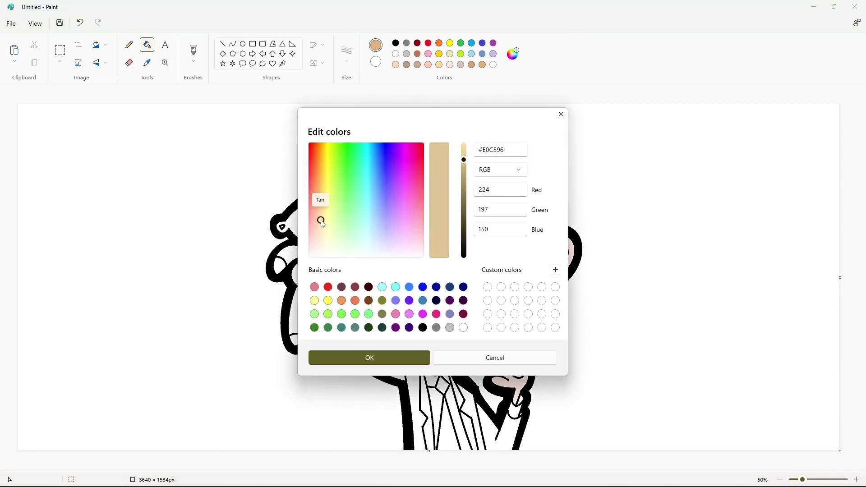
{"action": "left_click_drag", "start_coordinate": [464, 160], "coordinate": [465, 166]}
{"action": "left_click", "coordinate": [381, 356]}
{"action": "left_click", "coordinate": [446, 312]}
- Try a brown tone from the palette as the beard fill
{"action": "left_click", "coordinate": [513, 54]}
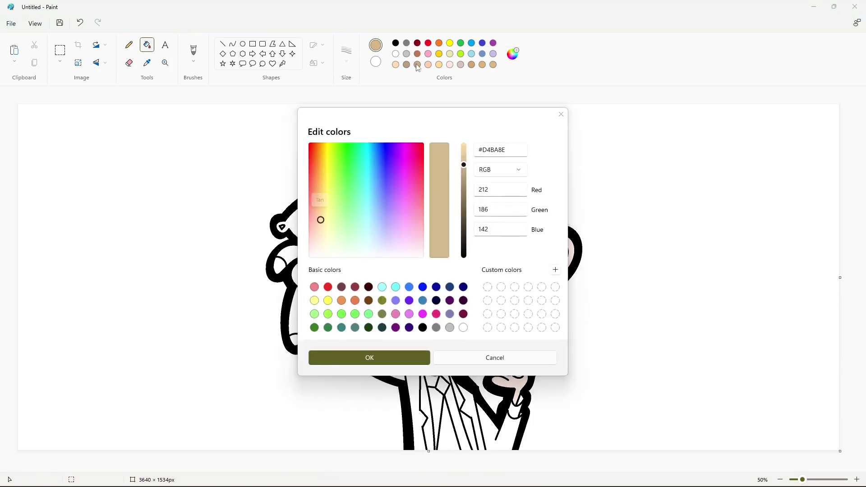
{"action": "key", "text": "Escape"}
{"action": "left_click", "coordinate": [417, 55]}
{"action": "left_click", "coordinate": [428, 312]}
- Mix the greyish tan #CCBBB2 and fill the beard area around the mouth with it
{"action": "left_click", "coordinate": [513, 54]}
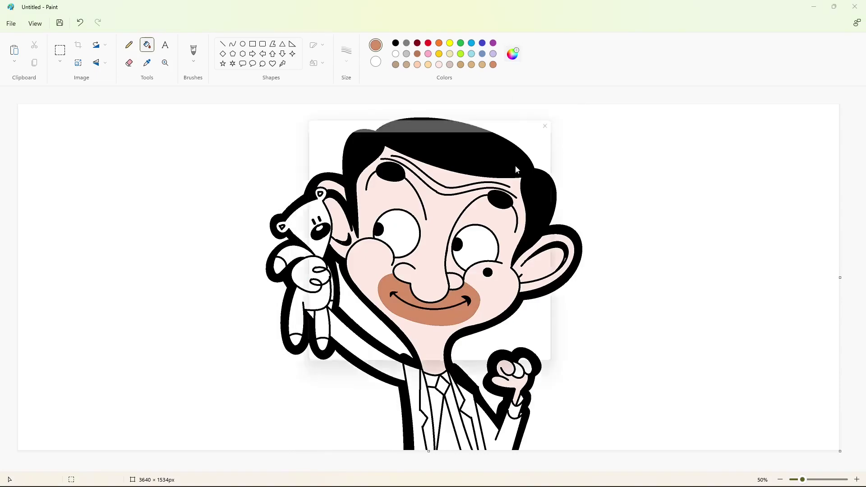
{"action": "mouse_move", "coordinate": [318, 203]}
{"action": "left_mouse_down"}
{"action": "mouse_move", "coordinate": [316, 191]}
{"action": "mouse_move", "coordinate": [324, 204]}
{"action": "mouse_move", "coordinate": [315, 243]}
{"action": "left_mouse_up"}
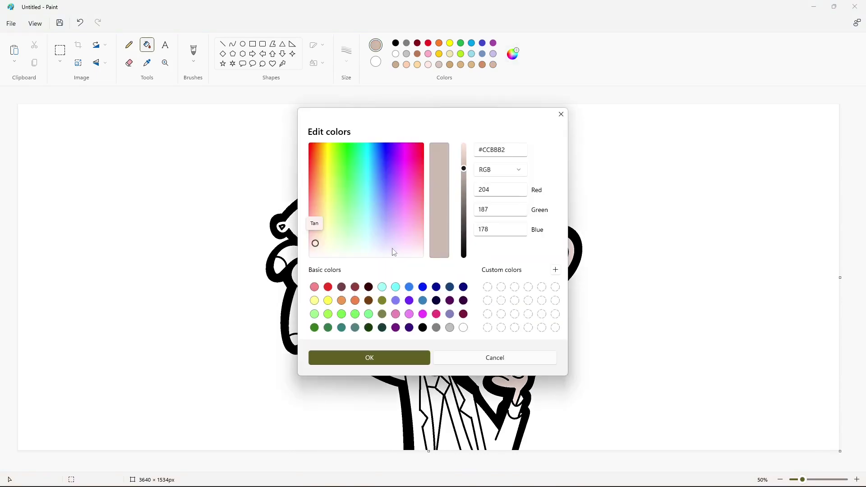
{"action": "left_click", "coordinate": [368, 357]}
{"action": "left_click", "coordinate": [434, 315]}
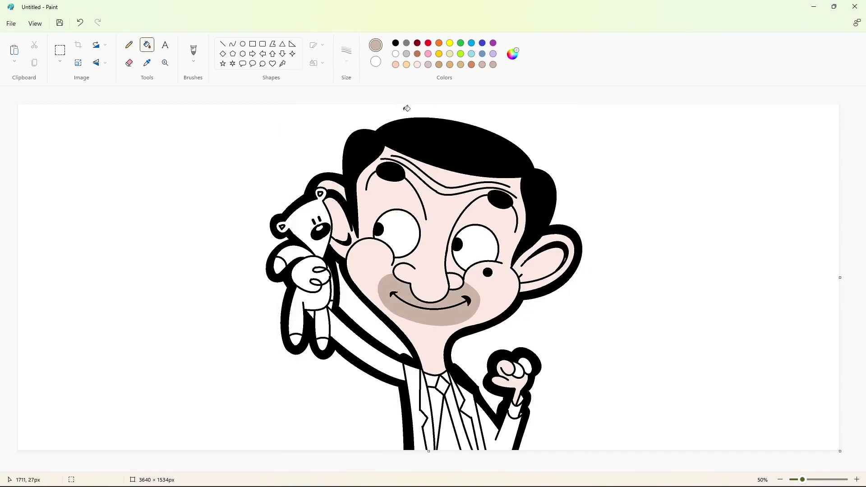
- Draw a small black curve about 59 × 43 px on the lower edge of the raised sleeve and fill the enclosed bump black
{"action": "left_click", "coordinate": [233, 44]}
{"action": "left_click", "coordinate": [396, 43]}
{"action": "left_click_drag", "start_coordinate": [342, 348], "coordinate": [356, 357]}
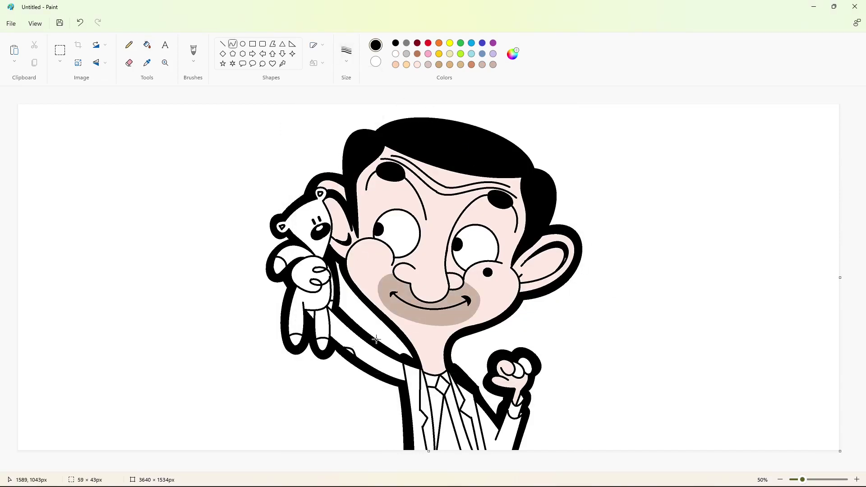
{"action": "left_click", "coordinate": [147, 45]}
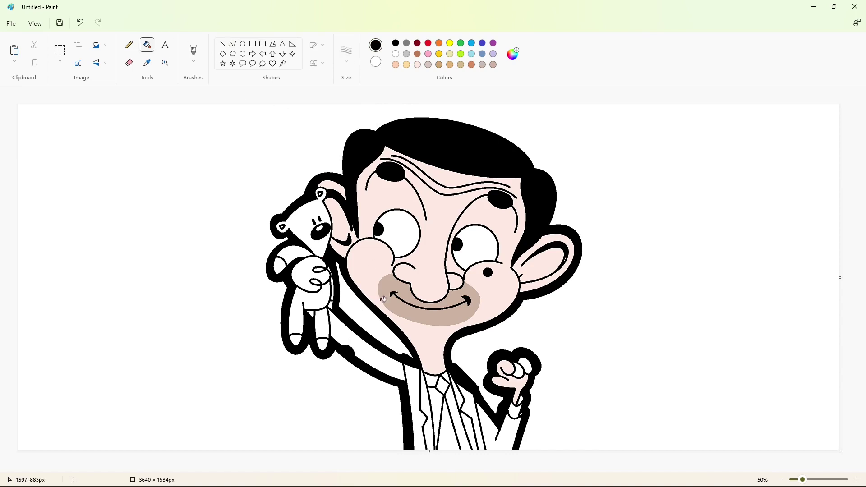
- Mix the custom brown #916044 and fill the teddy's three paw tips with an orange tan from the palette
{"action": "double_click", "coordinate": [461, 64]}
{"action": "left_click_drag", "start_coordinate": [464, 176], "coordinate": [464, 193]}
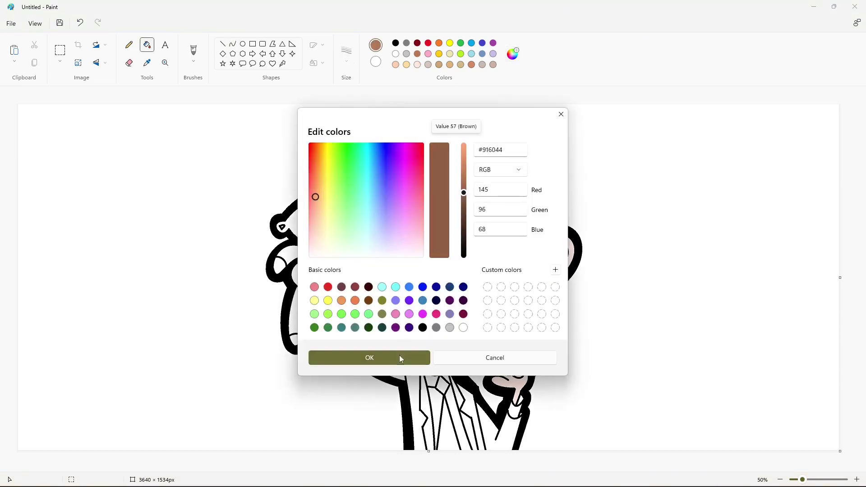
{"action": "left_click", "coordinate": [369, 358]}
{"action": "left_click", "coordinate": [449, 65]}
{"action": "left_click", "coordinate": [280, 266]}
{"action": "left_click", "coordinate": [295, 340]}
{"action": "left_click", "coordinate": [322, 344]}
- Adjust the custom brown and fill the teddy's head, arm, body and legs with it
{"action": "left_click", "coordinate": [482, 64]}
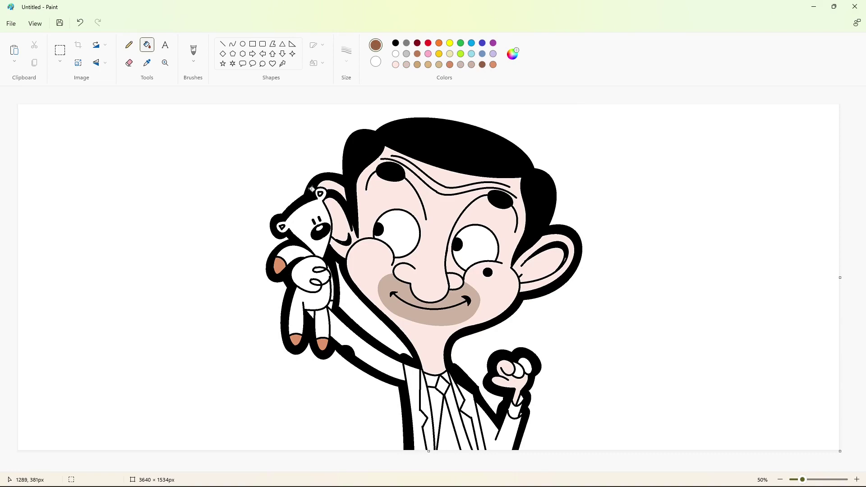
{"action": "left_click", "coordinate": [320, 206]}
{"action": "left_click", "coordinate": [512, 54]}
{"action": "left_click", "coordinate": [394, 359]}
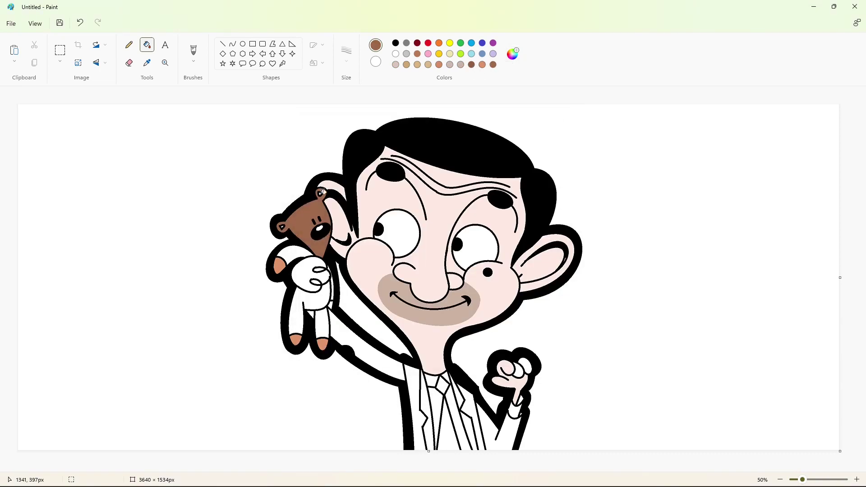
{"action": "left_click", "coordinate": [298, 254]}
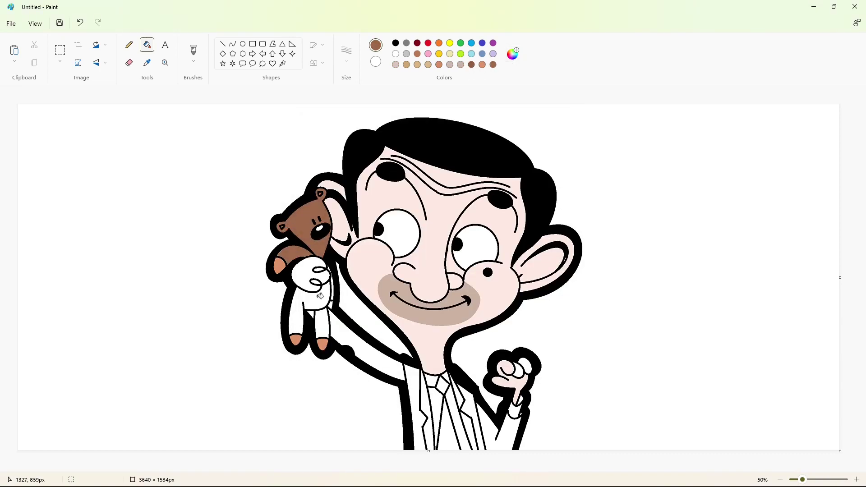
{"action": "left_click", "coordinate": [317, 294]}
{"action": "left_click", "coordinate": [319, 315]}
- Refill the teddy's paw tips with an adjusted orange and fill the narrow sliver beside its body with the custom brown
{"action": "double_click", "coordinate": [450, 66]}
{"action": "left_click", "coordinate": [370, 357]}
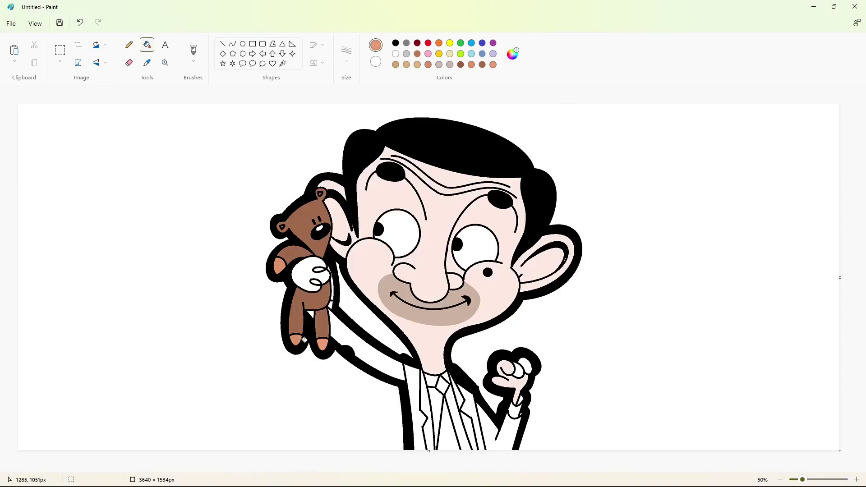
{"action": "left_click", "coordinate": [482, 65]}
{"action": "left_click", "coordinate": [334, 293]}
{"action": "key", "text": "ctrl+z"}
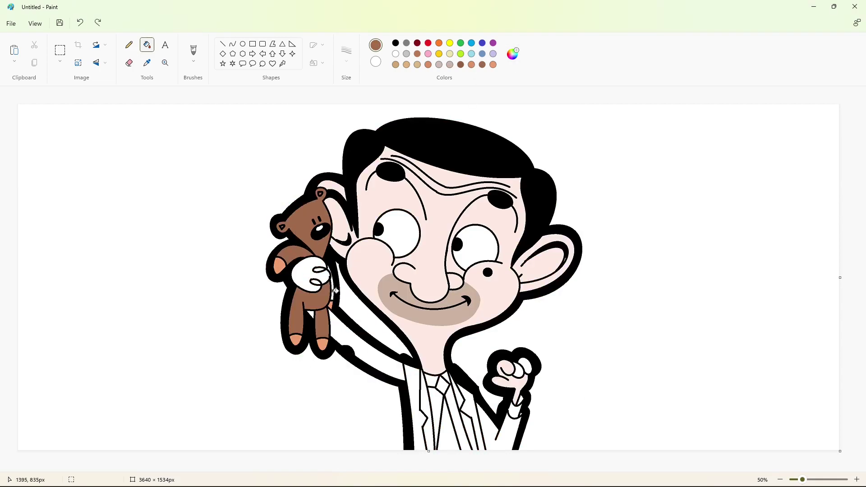
- Fill the tie's knot and blade with red
{"action": "left_click", "coordinate": [428, 42]}
{"action": "left_click", "coordinate": [443, 384]}
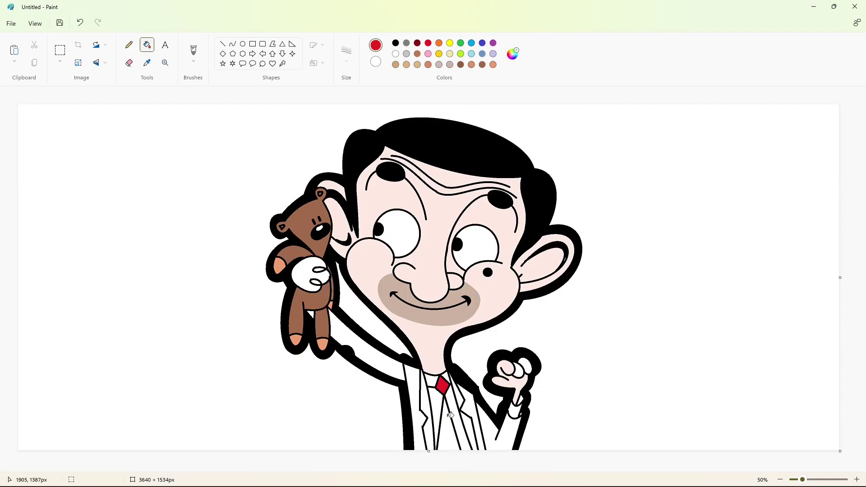
{"action": "left_click", "coordinate": [448, 427]}
- Try a tan tone from the palette as the skin fill of the face
{"action": "left_click", "coordinate": [418, 54]}
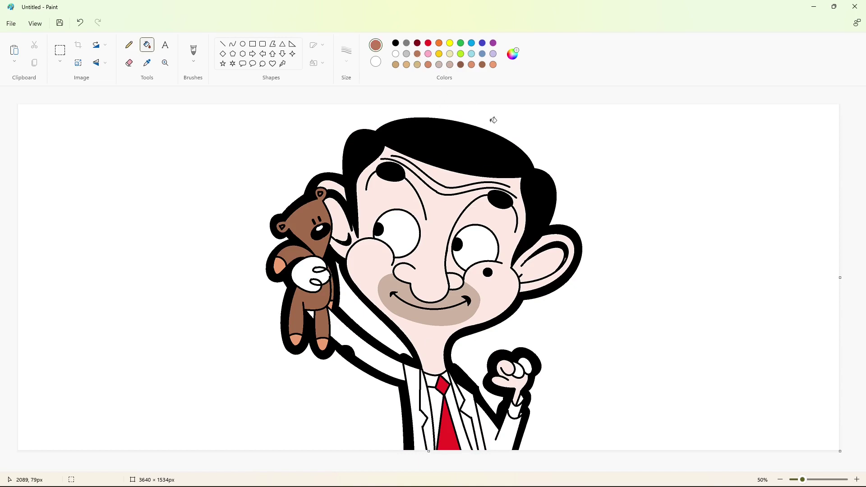
{"action": "left_click", "coordinate": [408, 65]}
{"action": "left_click", "coordinate": [446, 222]}
{"action": "key", "text": "ctrl+z"}
- Mix a custom light orange and try it as the skin fill of the face
{"action": "double_click", "coordinate": [428, 54]}
{"action": "left_click_drag", "start_coordinate": [408, 221], "coordinate": [317, 234]}
{"action": "left_click", "coordinate": [370, 358]}
{"action": "left_click", "coordinate": [446, 222]}
{"action": "key", "text": "ctrl+z"}
- Mix the light orange #FFE4CE and fill the face, ears and both hands with it
{"action": "left_click", "coordinate": [513, 53]}
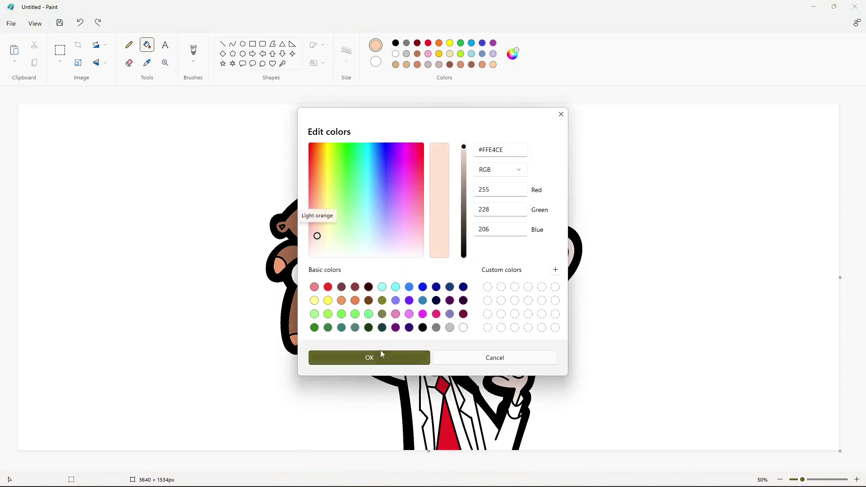
{"action": "left_click", "coordinate": [380, 355]}
{"action": "left_click", "coordinate": [318, 270]}
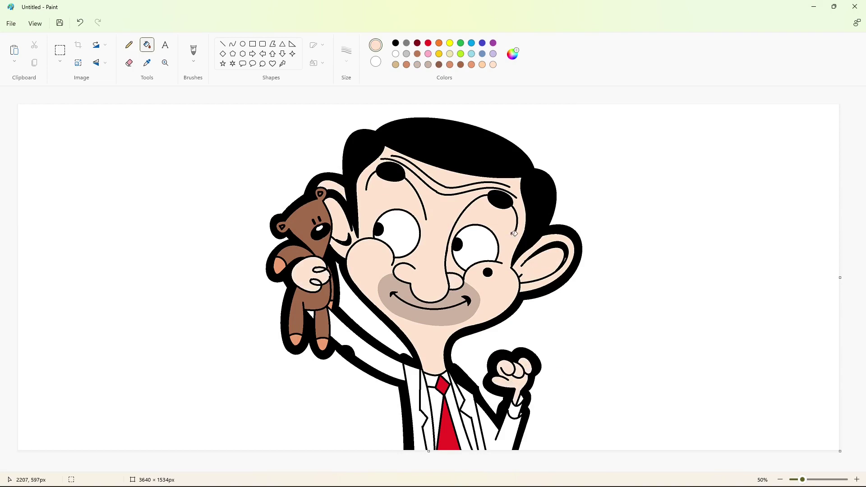
- Mix the custom warm grey #8C8482 for the suit jacket
{"action": "left_click", "coordinate": [513, 53]}
{"action": "mouse_move", "coordinate": [312, 251]}
{"action": "left_mouse_down"}
{"action": "mouse_move", "coordinate": [316, 201]}
{"action": "mouse_move", "coordinate": [313, 254]}
{"action": "left_mouse_up"}
{"action": "left_click_drag", "start_coordinate": [464, 172], "coordinate": [464, 198]}
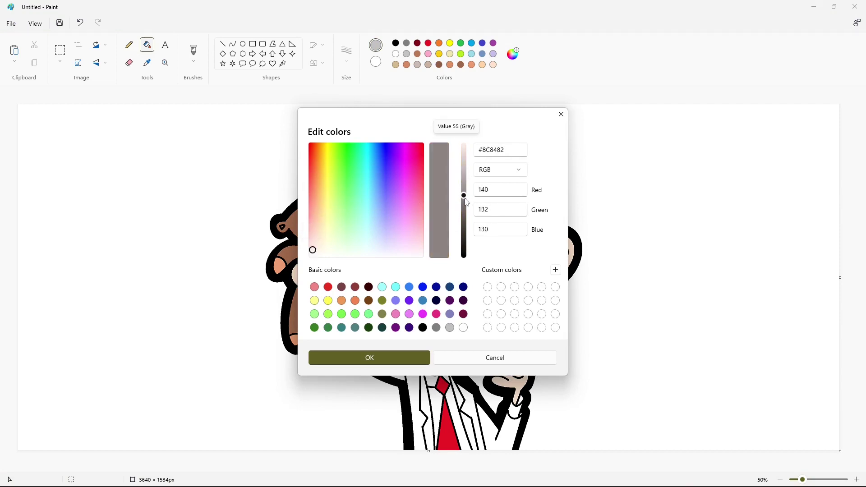
{"action": "left_click", "coordinate": [369, 358]}
- Fill the jacket's sleeves, lapels and front panels with the custom grey, leaving the shirt cuff white
{"action": "left_click", "coordinate": [313, 313]}
{"action": "left_click", "coordinate": [413, 406]}
{"action": "left_click", "coordinate": [427, 401]}
{"action": "left_click", "coordinate": [456, 392]}
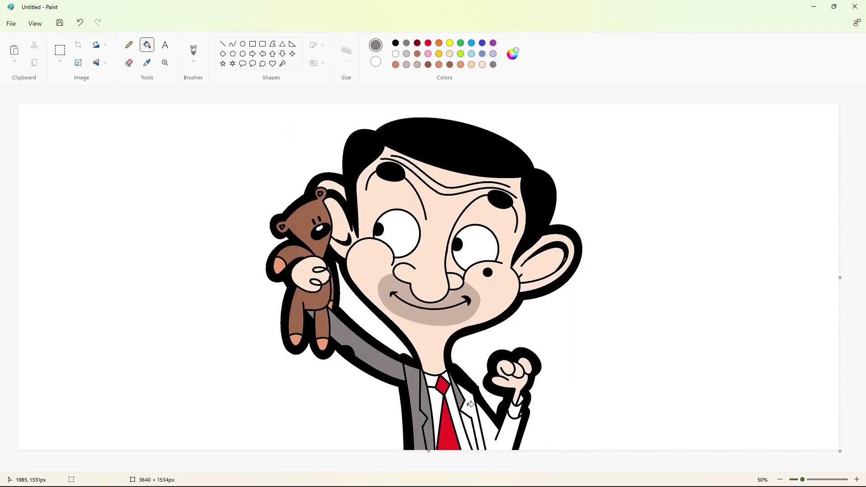
{"action": "left_click", "coordinate": [471, 426]}
{"action": "left_click", "coordinate": [505, 433]}
{"action": "left_click", "coordinate": [524, 413]}
{"action": "key", "text": "ctrl+z"}
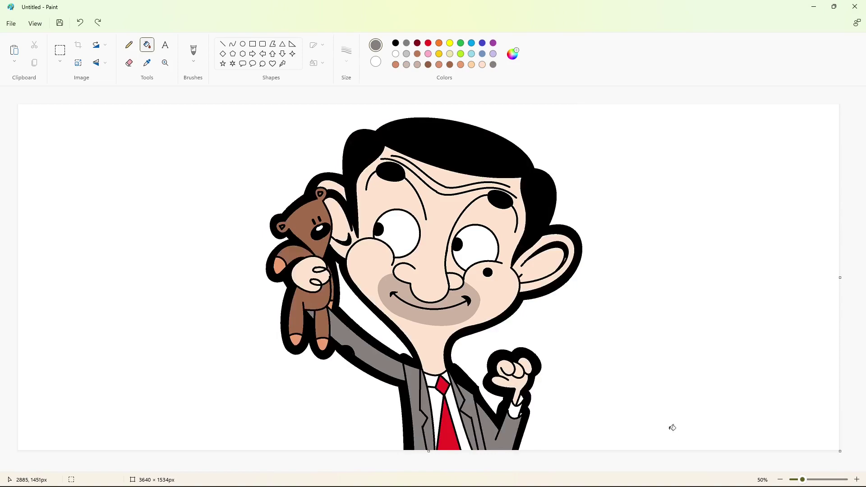
- Set up the Pencil tool in black and choose its stroke thickness
{"action": "scroll", "coordinate": [592, 413], "scroll_direction": "up", "scroll_amount": 2}
{"action": "left_click", "coordinate": [222, 44]}
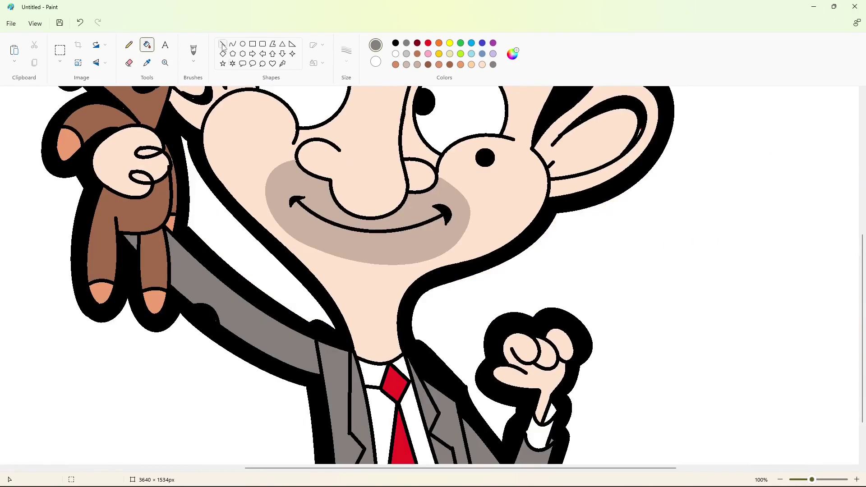
{"action": "left_click", "coordinate": [395, 43]}
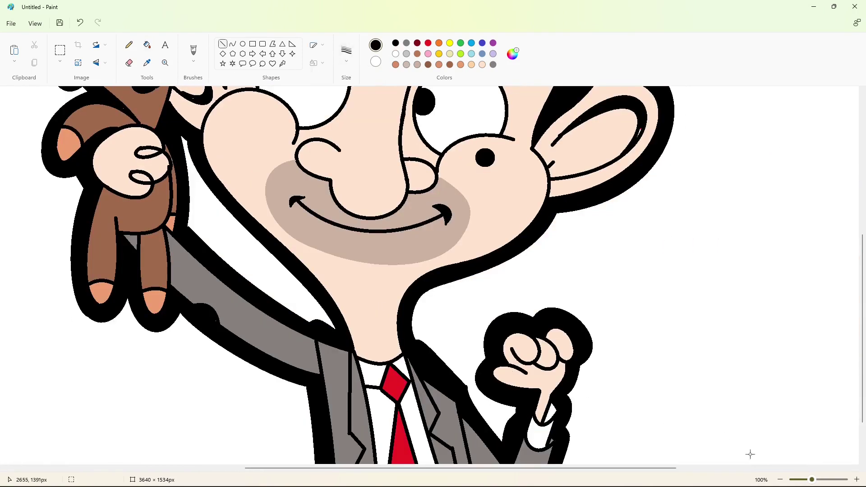
{"action": "scroll", "coordinate": [750, 454], "scroll_direction": "down", "scroll_amount": 2}
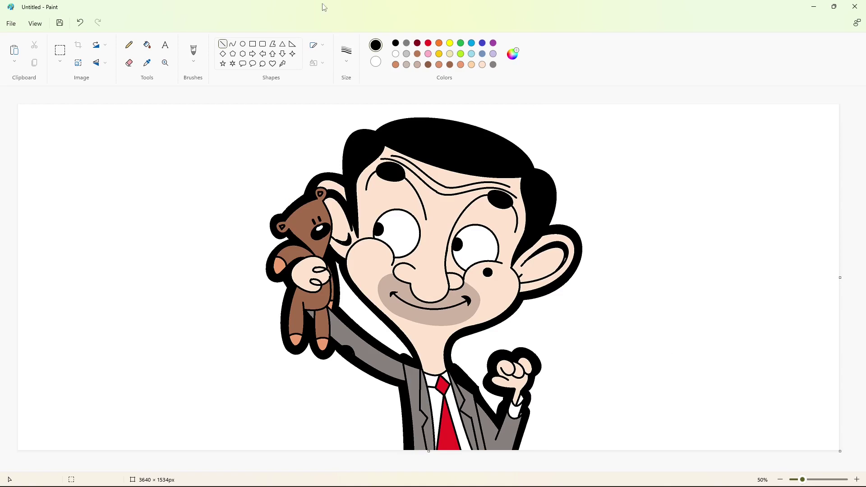
{"action": "left_click", "coordinate": [129, 44]}
{"action": "left_click", "coordinate": [347, 51]}
{"action": "left_click", "coordinate": [356, 118]}
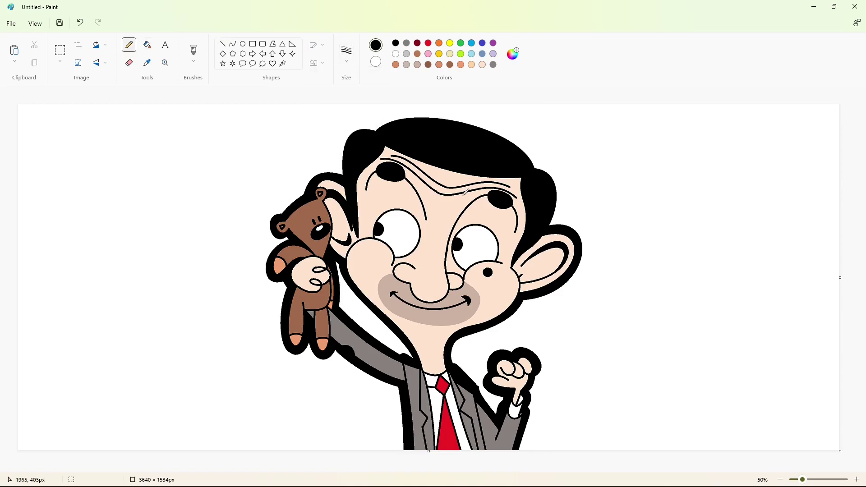